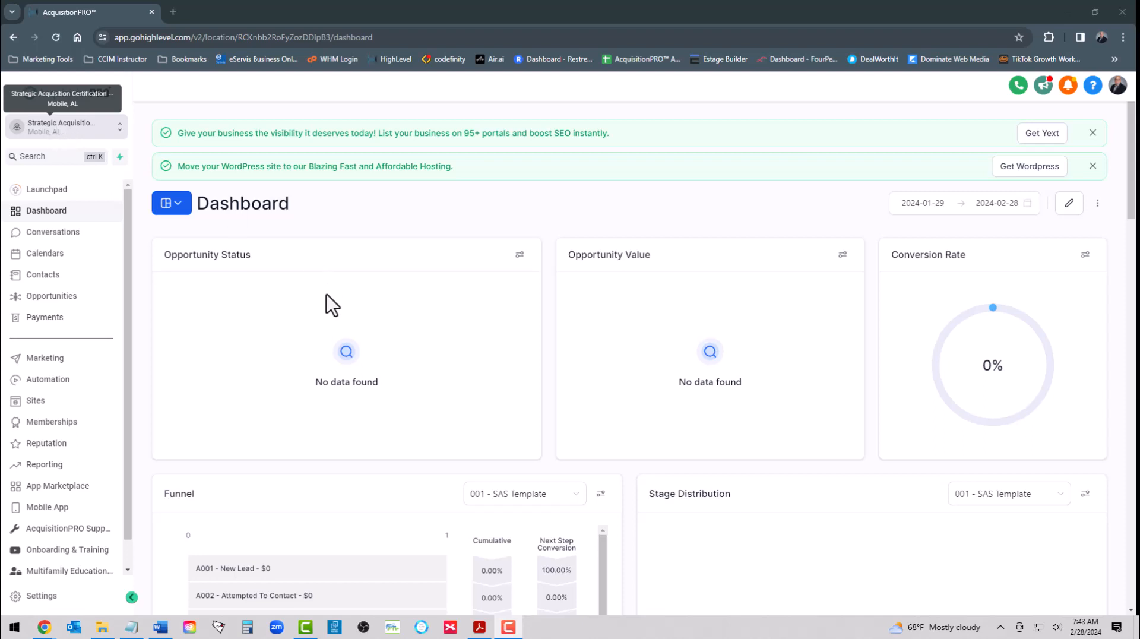
Step: Open the sub-account's phone number settings
click(42, 596)
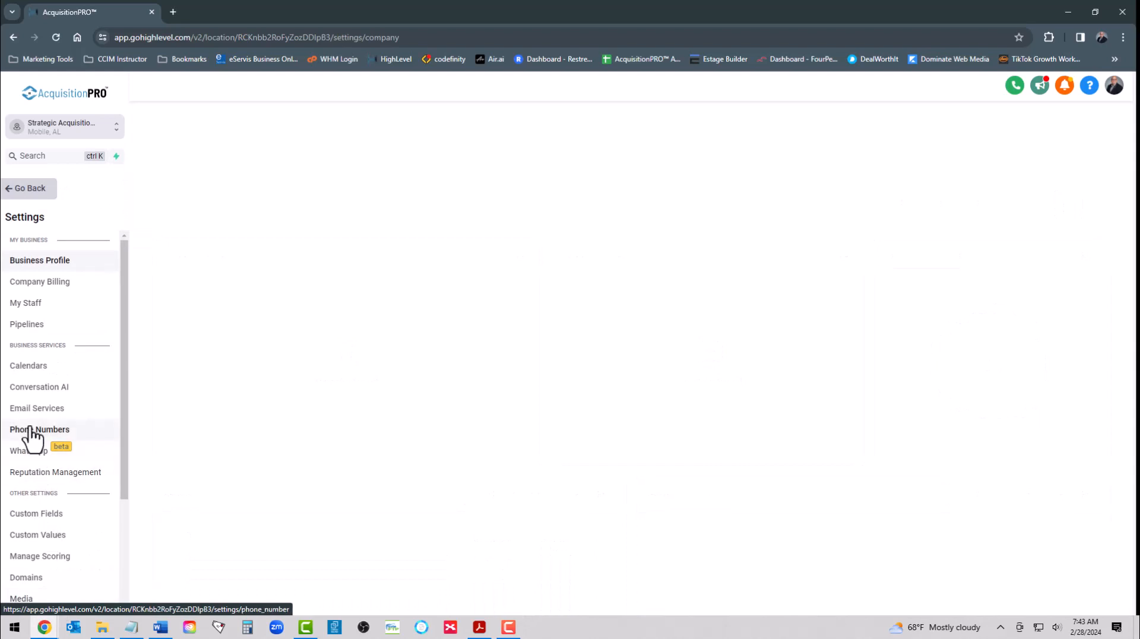
click(30, 434)
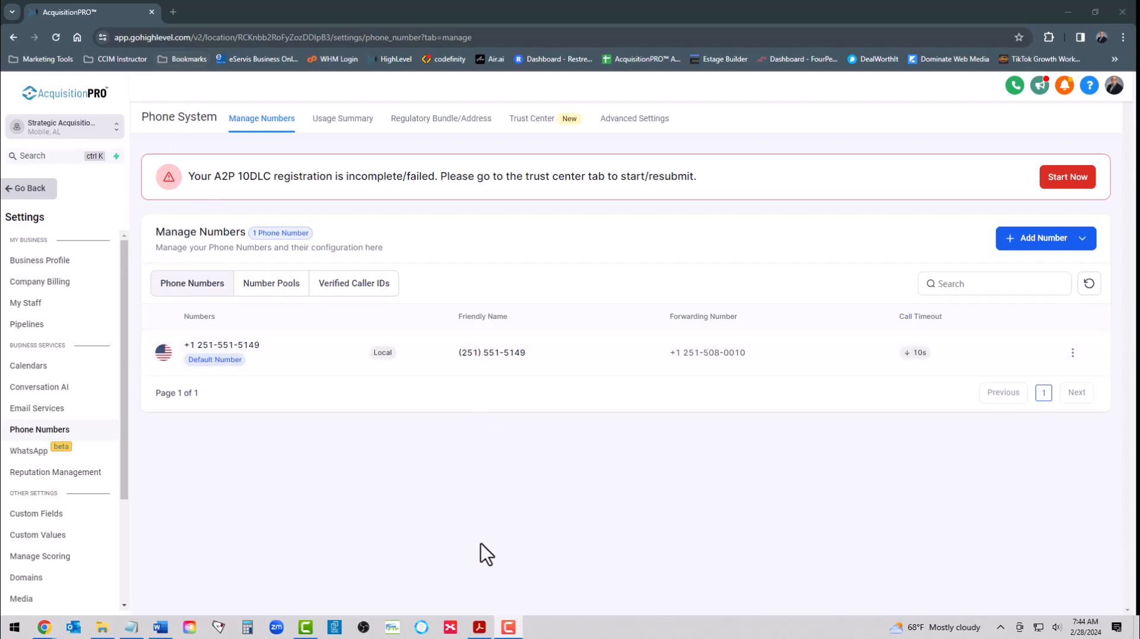
Step: Switch to Acrobat and skim the A2P Campaign Registration guide from the business registration section through the opt-in message and back
mouse_move(480, 633)
click(480, 627)
scroll(480, 303, down, 9)
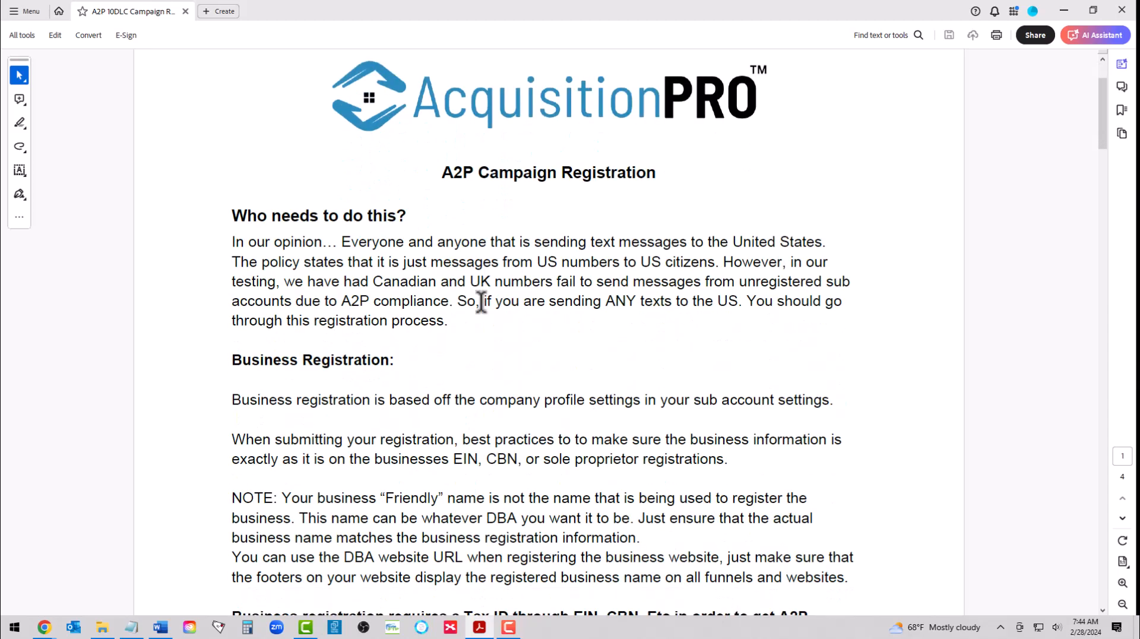
scroll(478, 309, down, 14)
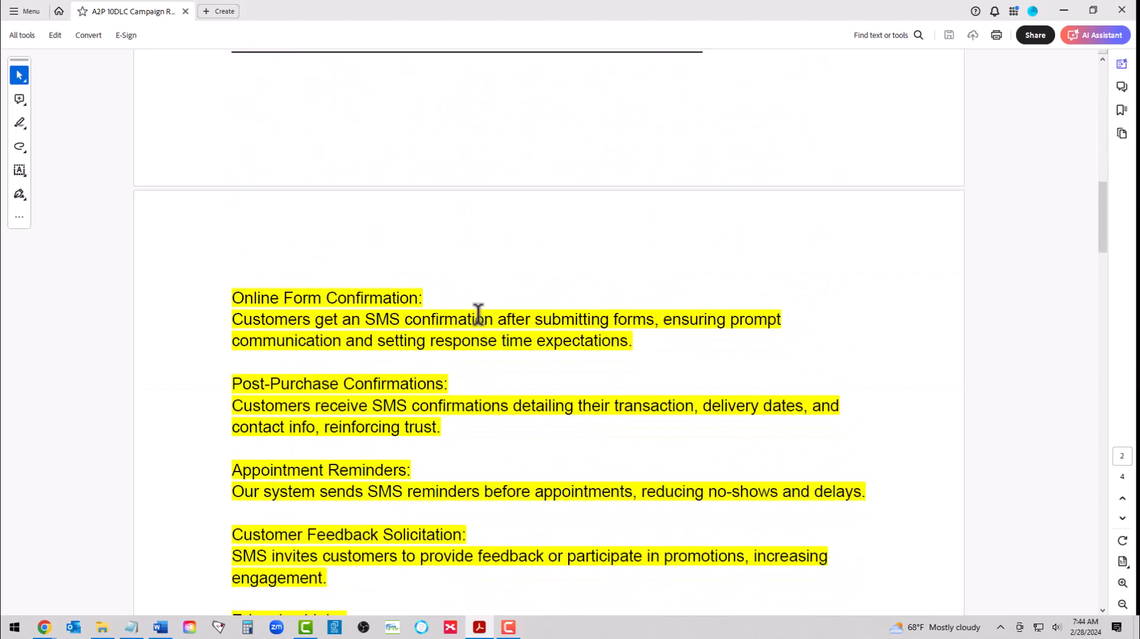
scroll(490, 354, down, 20)
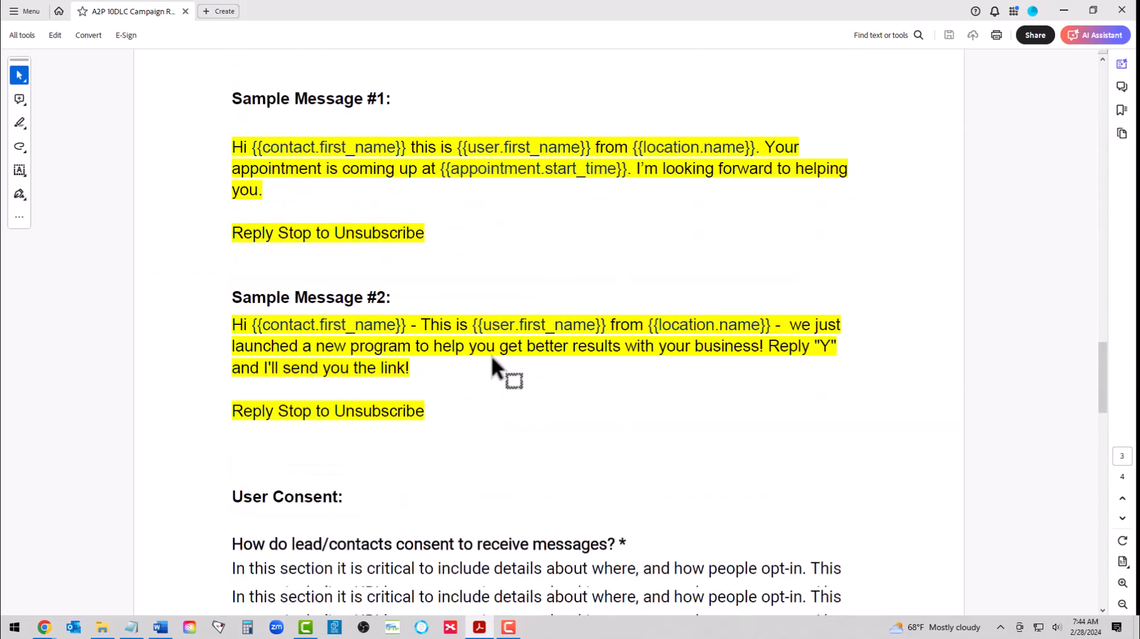
scroll(492, 359, down, 10)
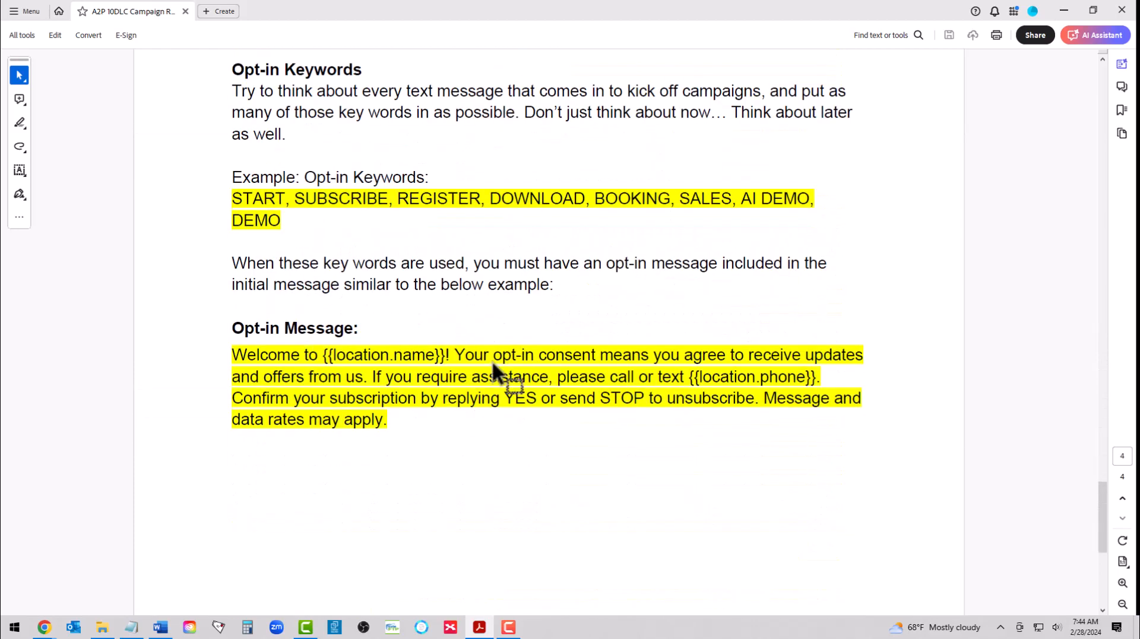
scroll(493, 362, up, 5)
scroll(493, 360, up, 20)
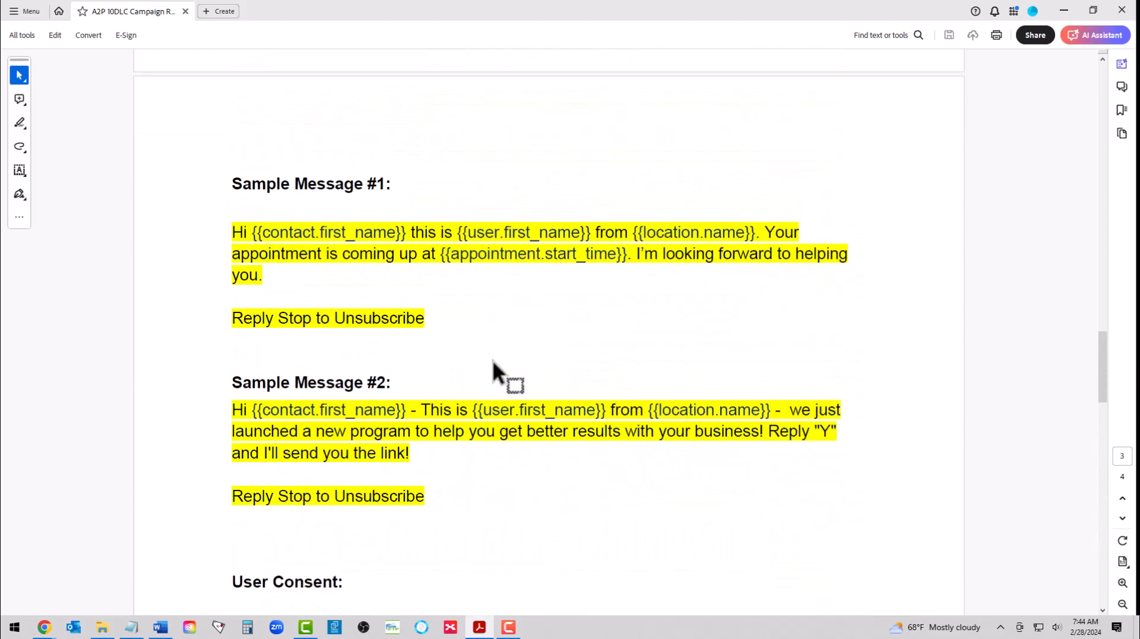
scroll(493, 360, up, 15)
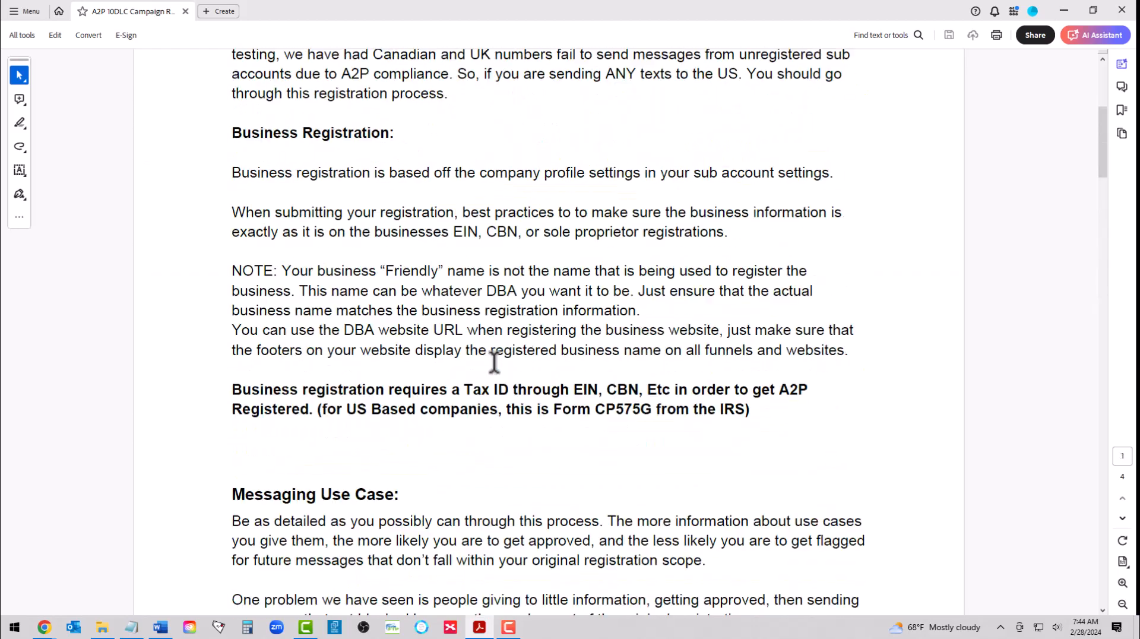
Step: Read the guide's messaging use cases, sample messages, user consent wording, opt-in keywords and opt-in message
scroll(494, 362, down, 7)
scroll(496, 362, down, 3)
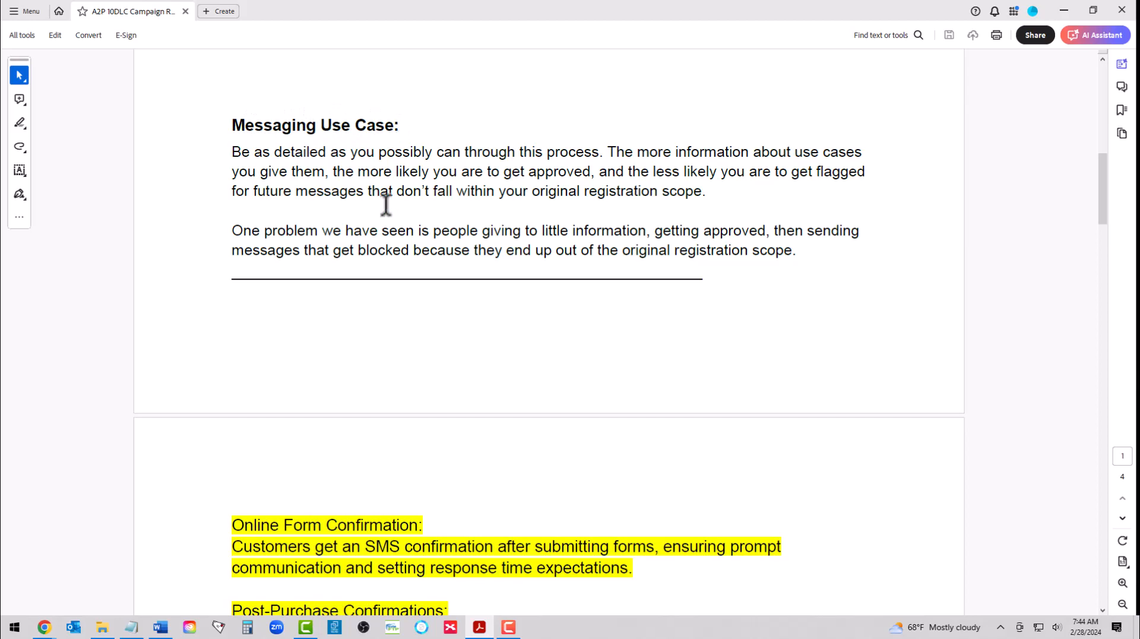
scroll(393, 214, down, 8)
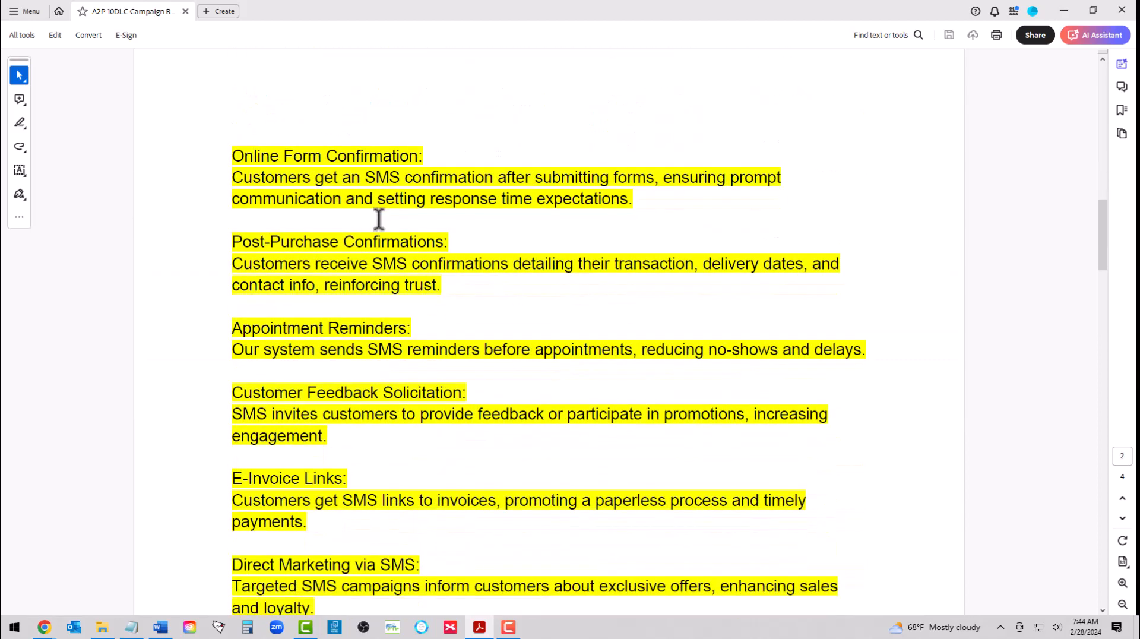
scroll(342, 265, down, 15)
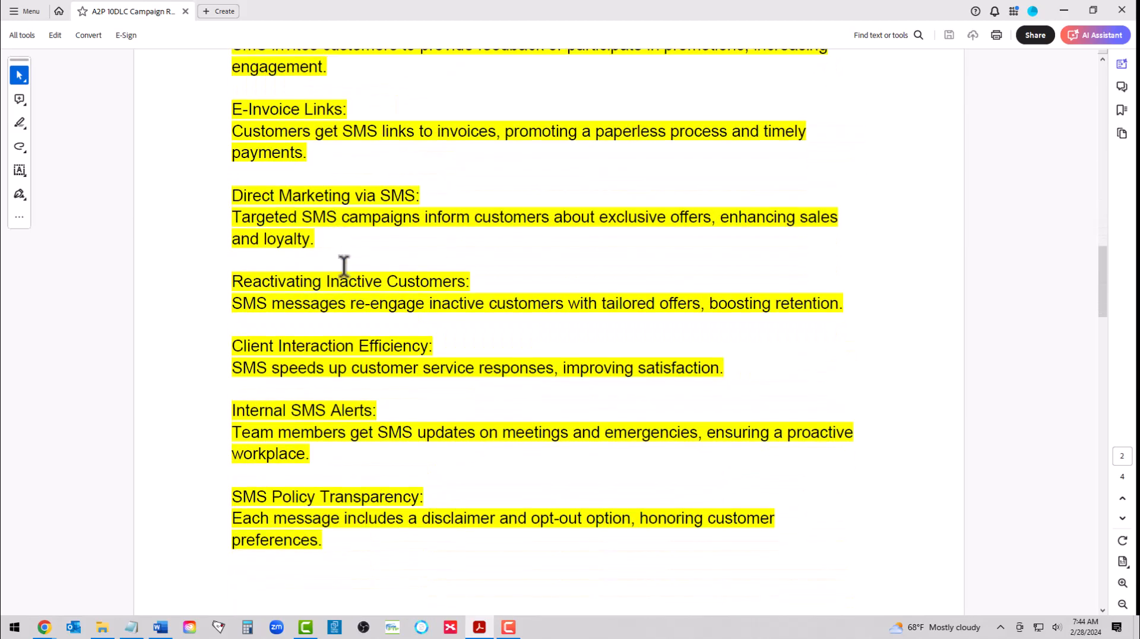
scroll(342, 265, down, 3)
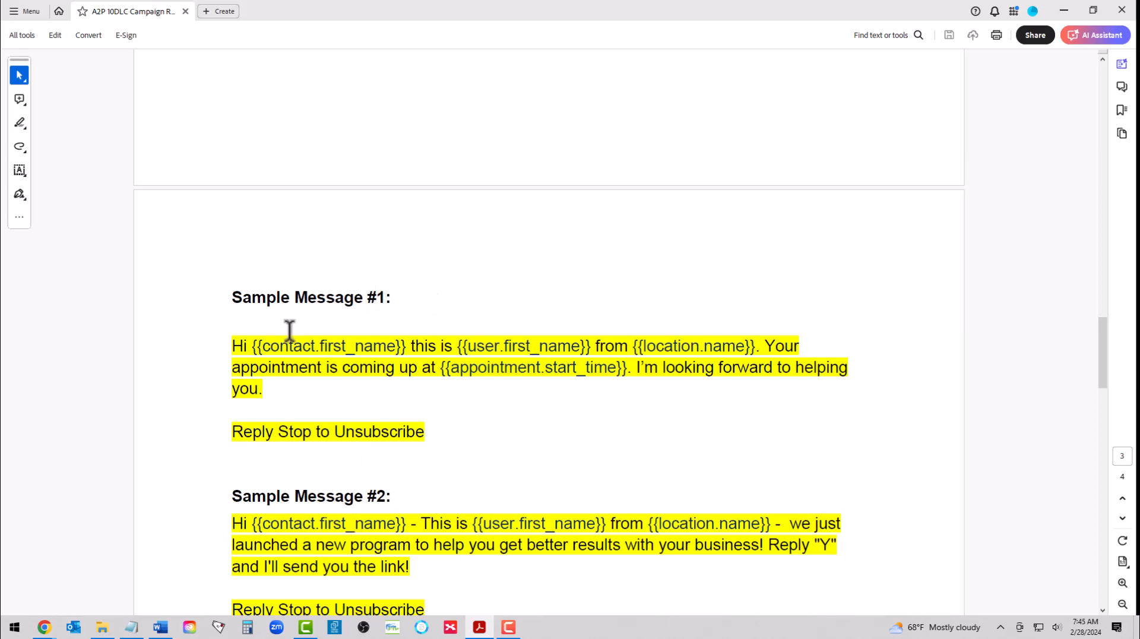
scroll(342, 351, down, 2)
scroll(336, 354, down, 2)
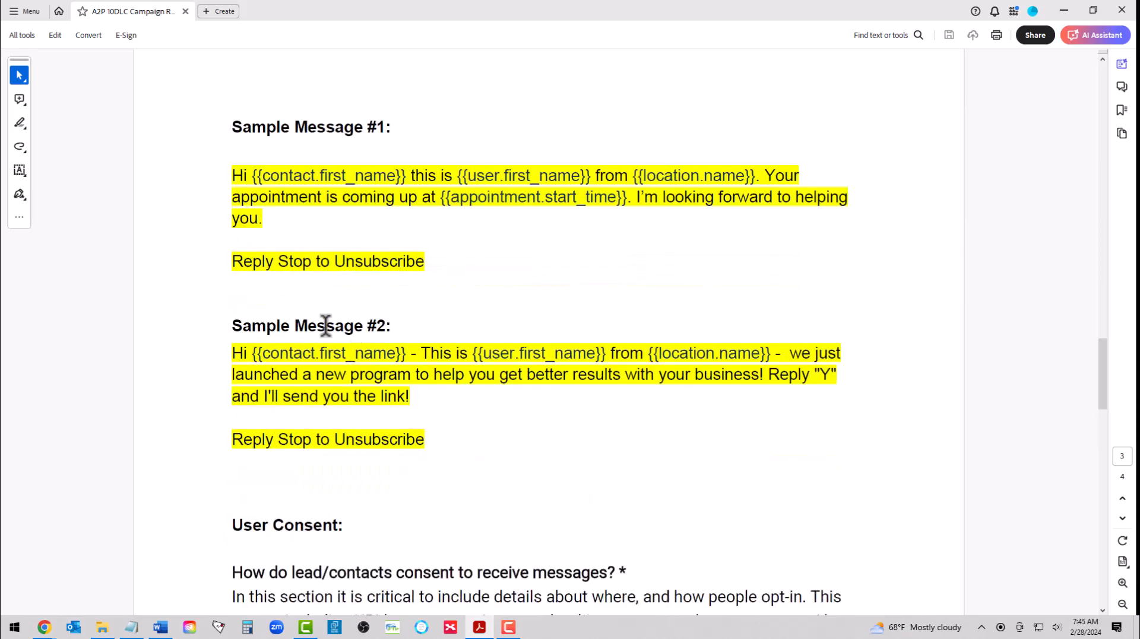
scroll(499, 326, down, 10)
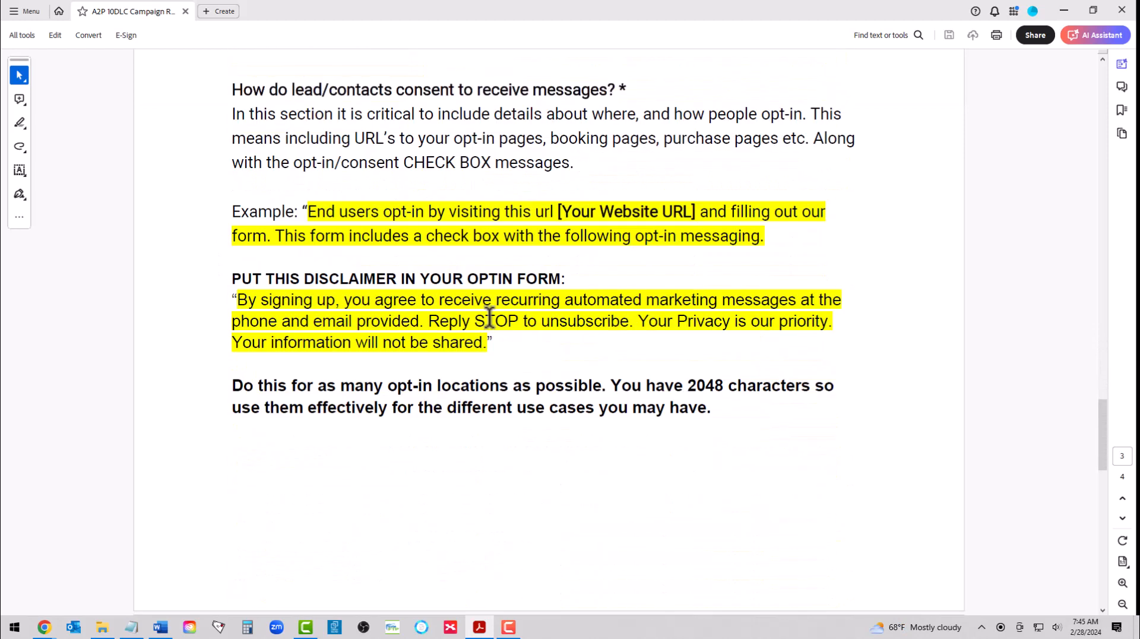
scroll(489, 314, up, 2)
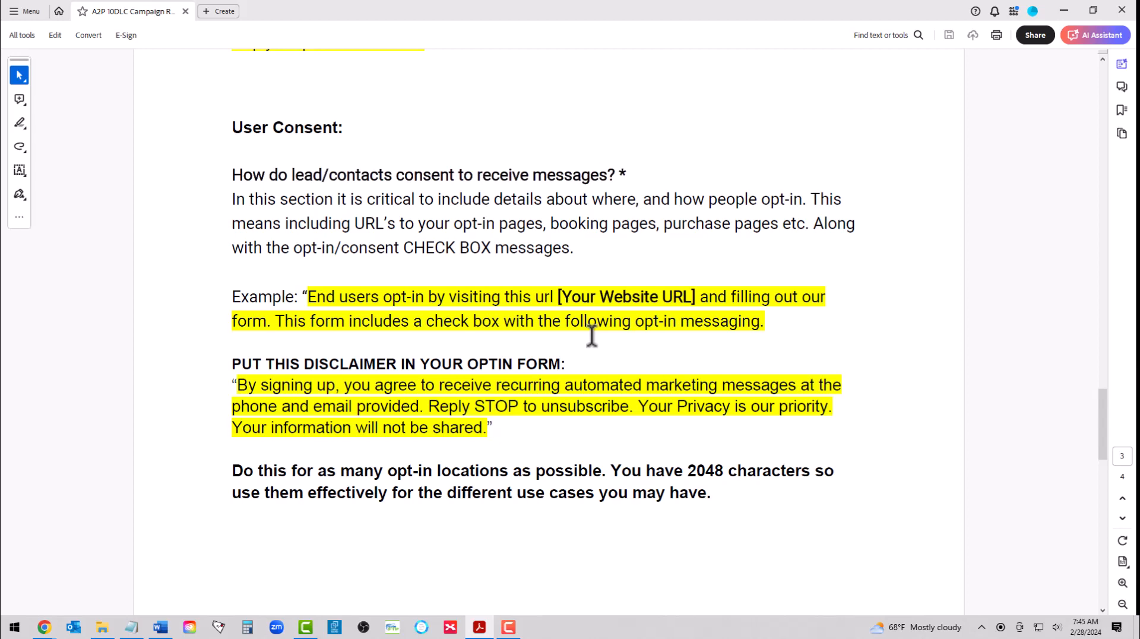
scroll(540, 331, down, 10)
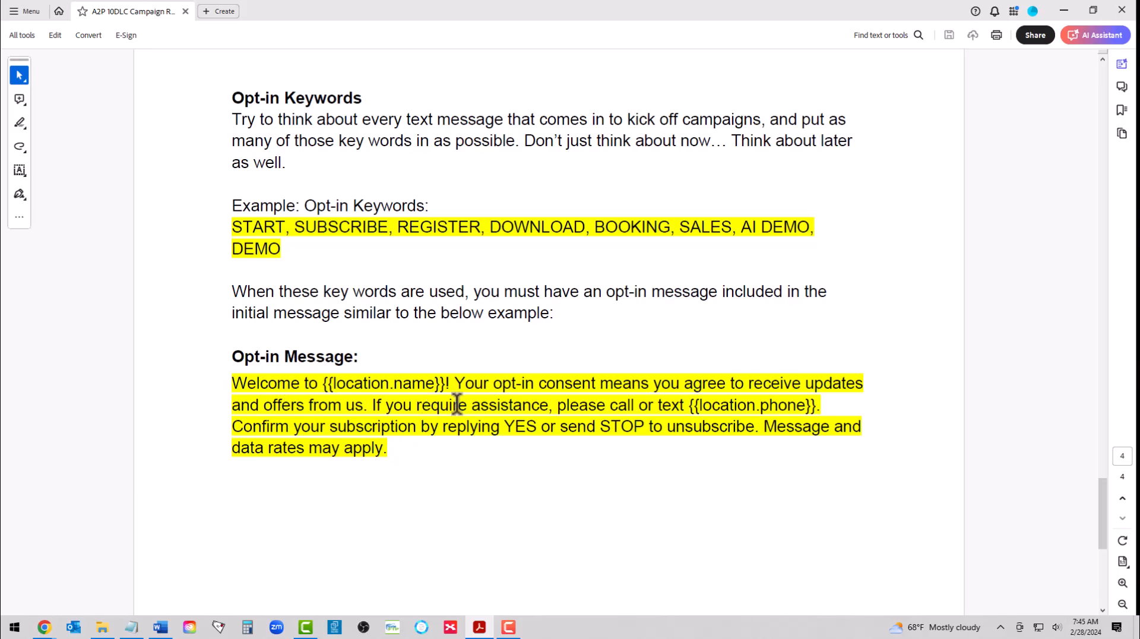
Step: Look over the guide again from its introduction through the SMS use case examples, and return to Chrome
scroll(468, 384, up, 15)
scroll(470, 386, up, 20)
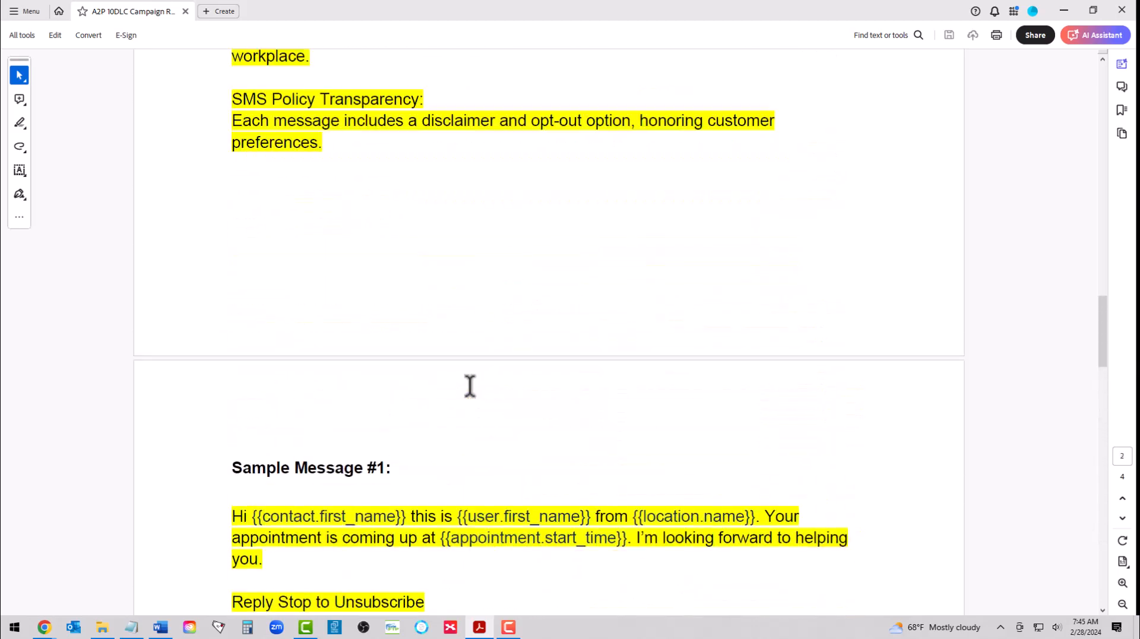
scroll(470, 386, up, 8)
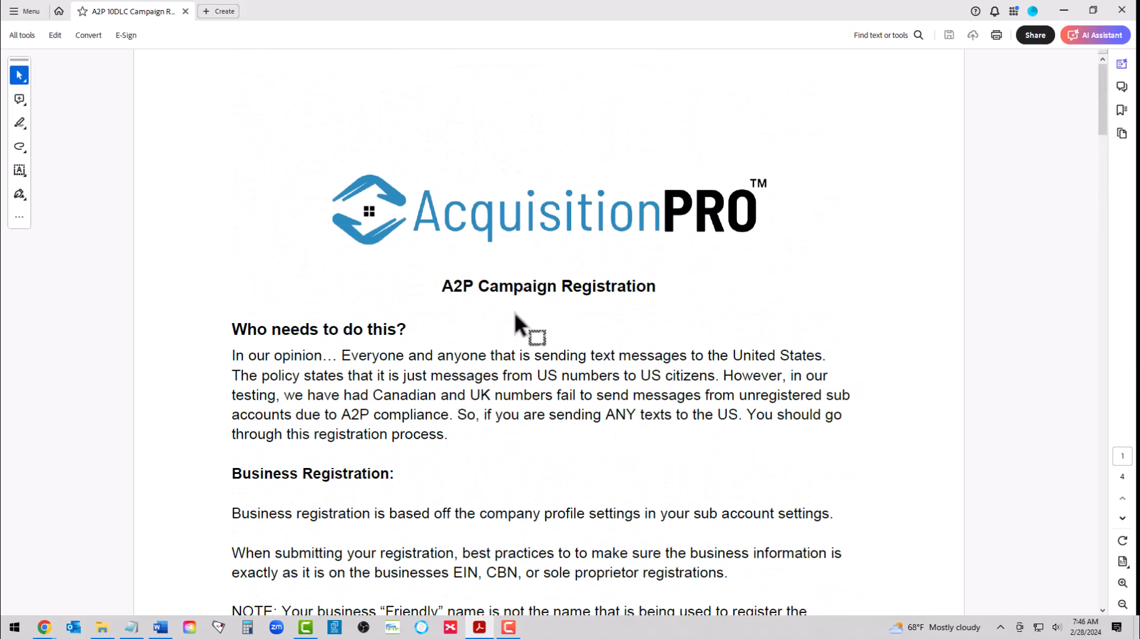
scroll(502, 348, down, 10)
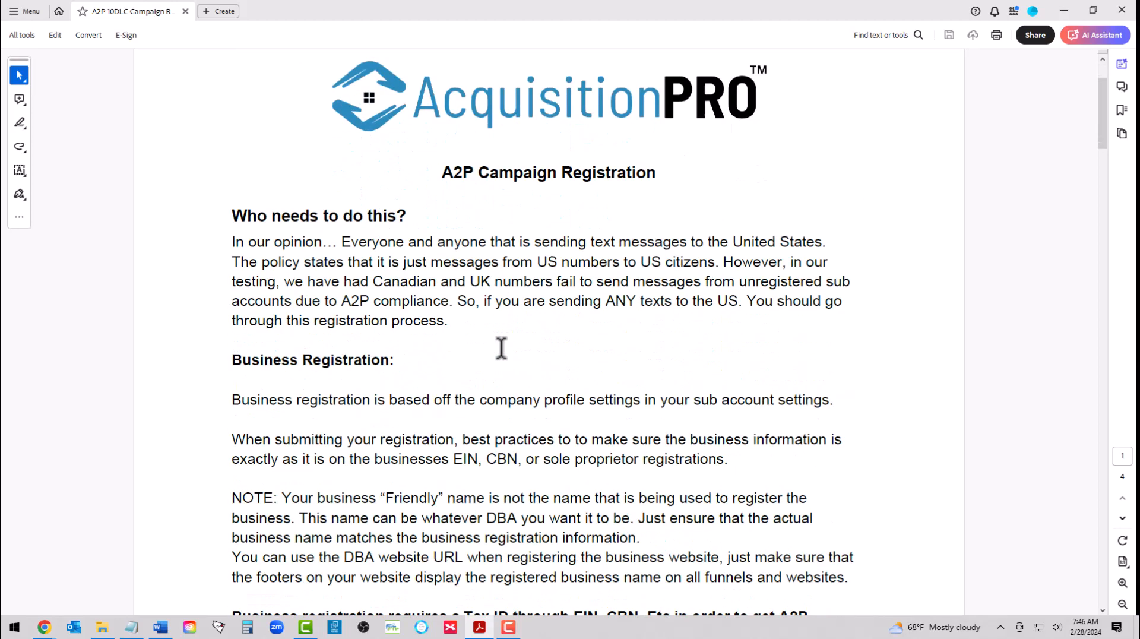
scroll(502, 347, down, 4)
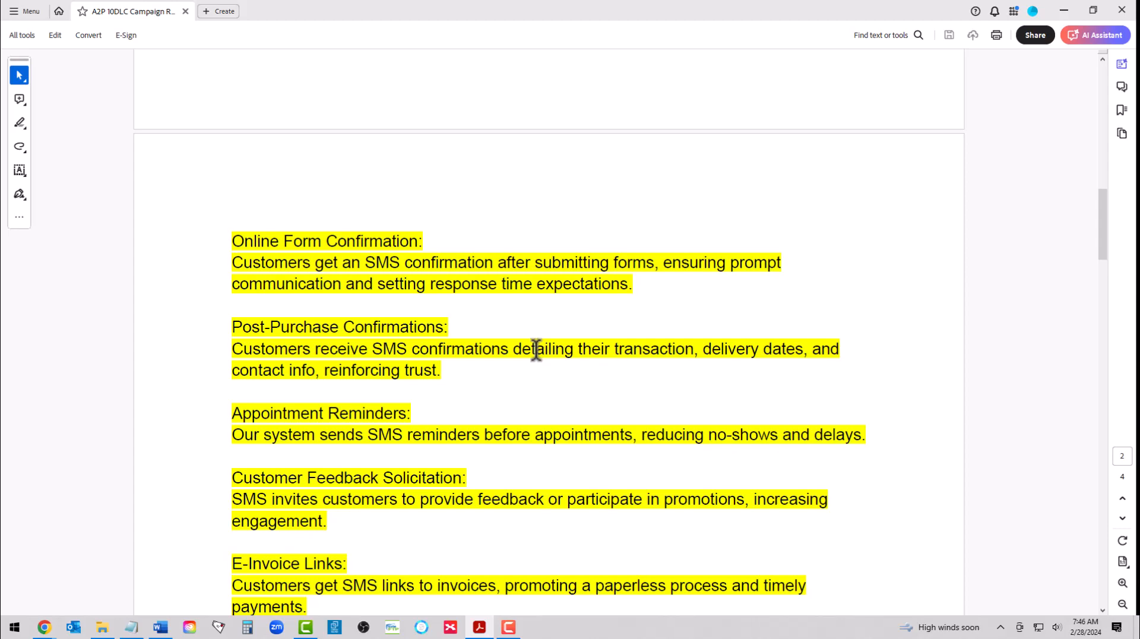
scroll(537, 350, down, 2)
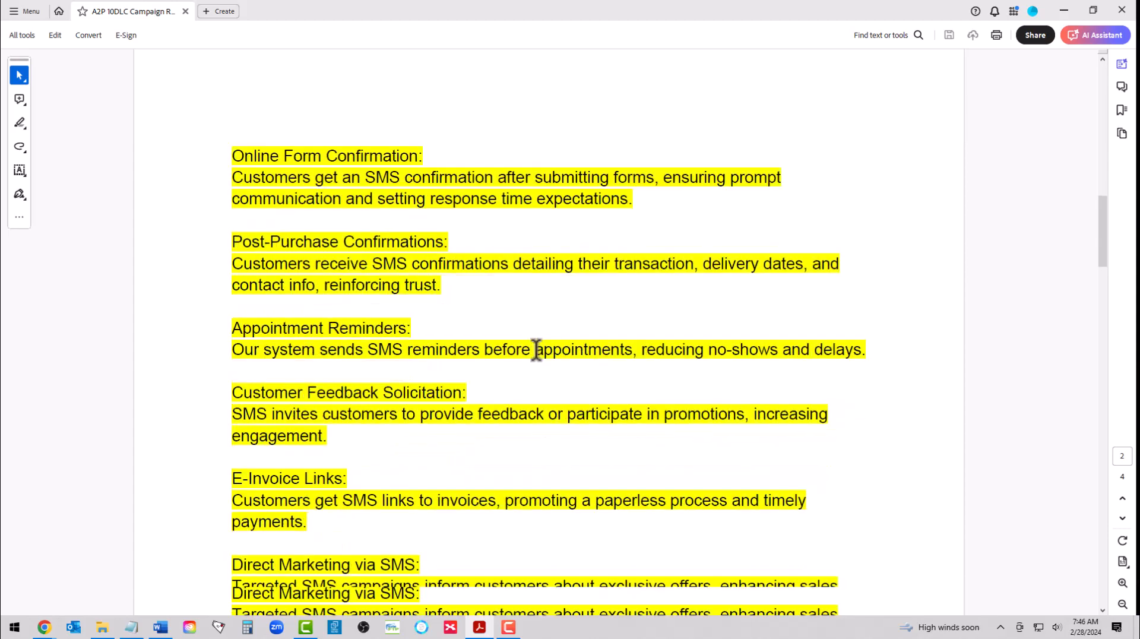
scroll(536, 349, up, 10)
scroll(536, 349, up, 5)
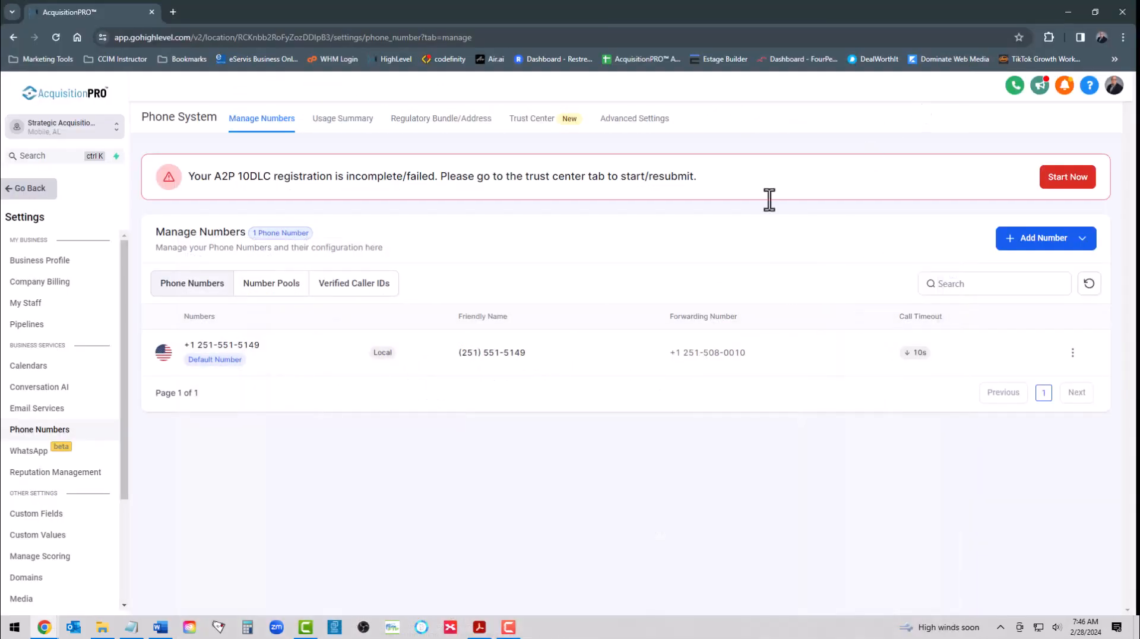
Step: Open the A2P wizard in the Trust Center, review the A2P Messaging requirements and start the registration
click(1067, 180)
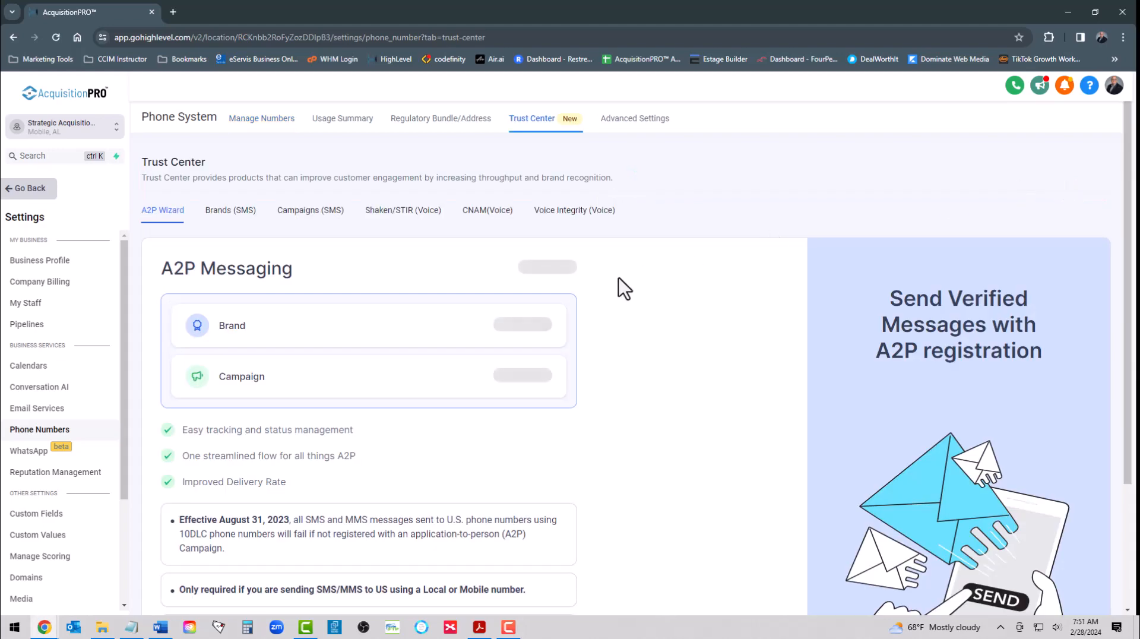
scroll(275, 307, down, 1)
scroll(275, 307, down, 2)
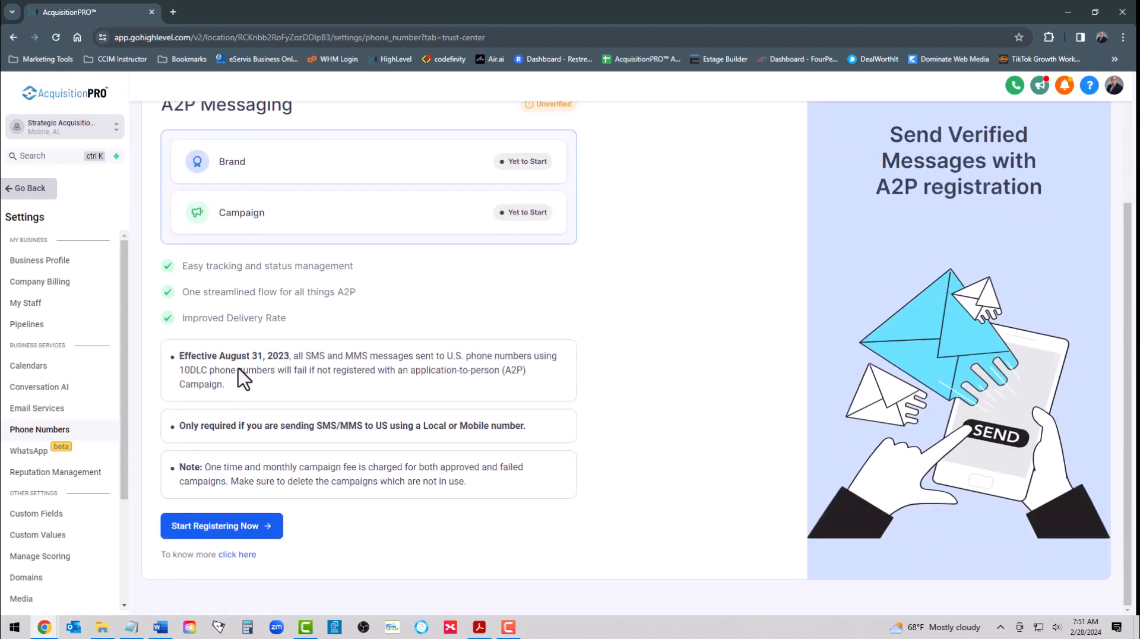
scroll(394, 269, up, 3)
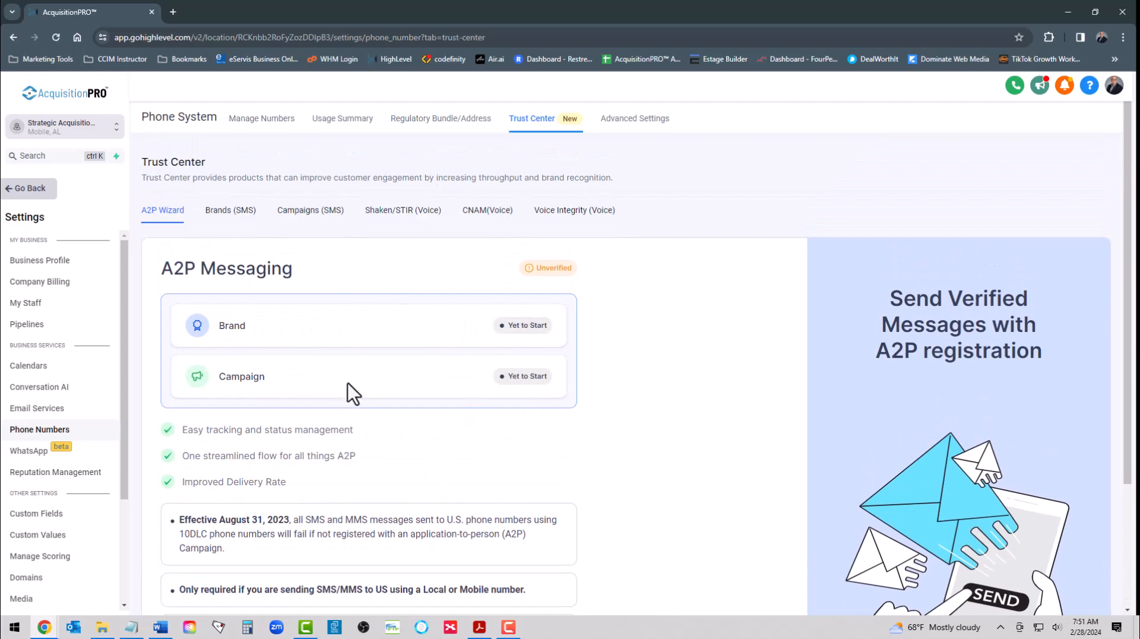
scroll(348, 386, down, 3)
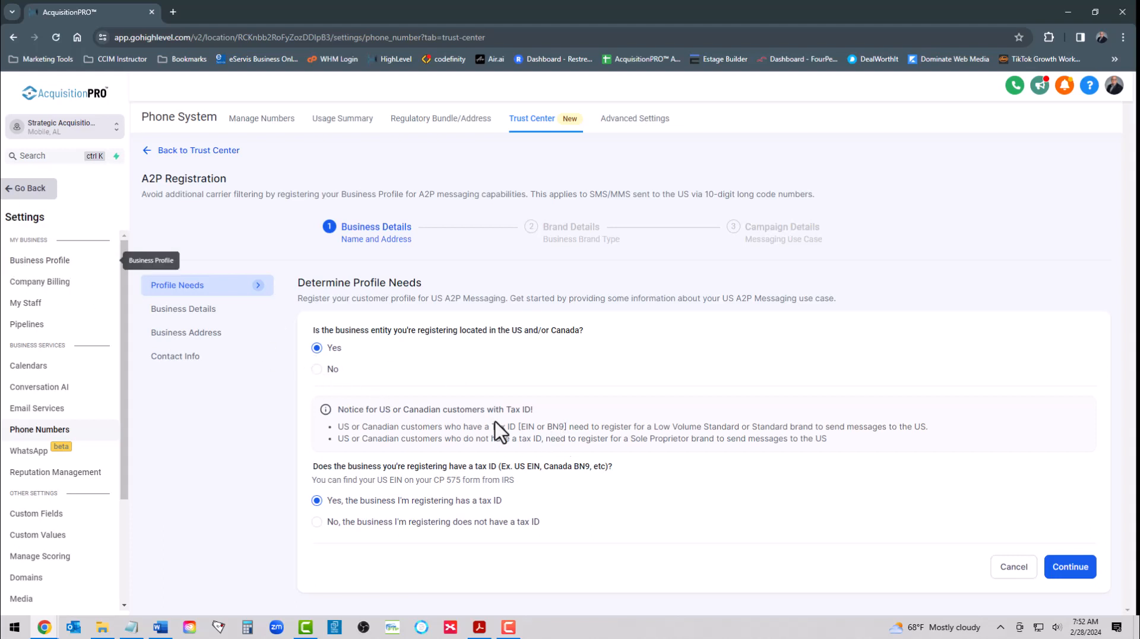
Step: Confirm a US/Canada business with a tax ID, and accept the prefilled business details with EIN as the registration ID type
click(1069, 569)
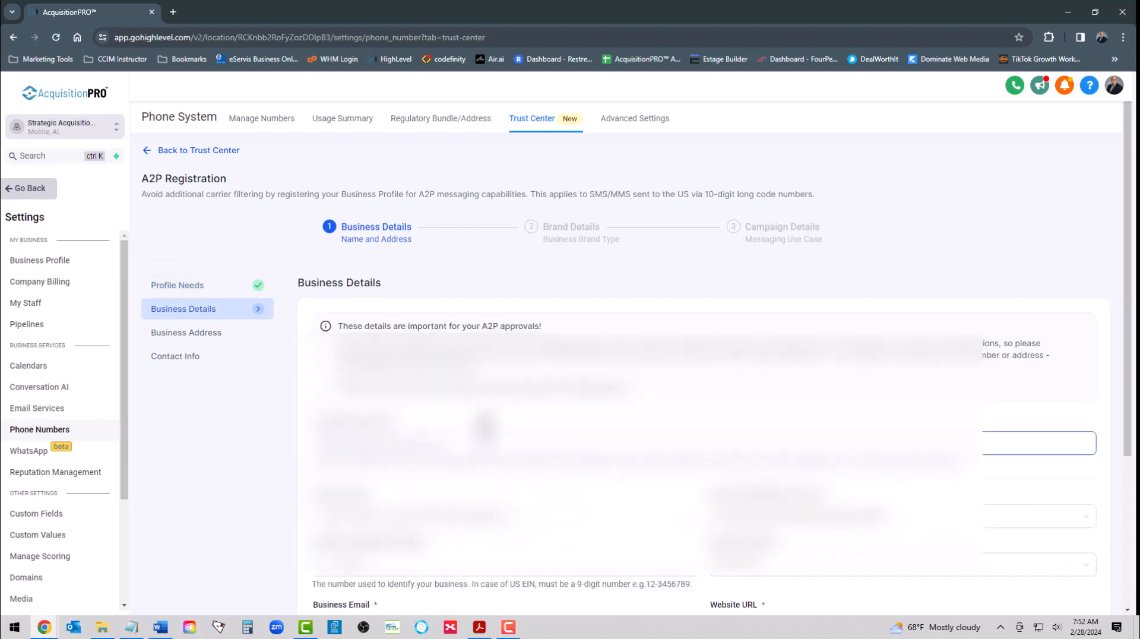
scroll(496, 459, down, 3)
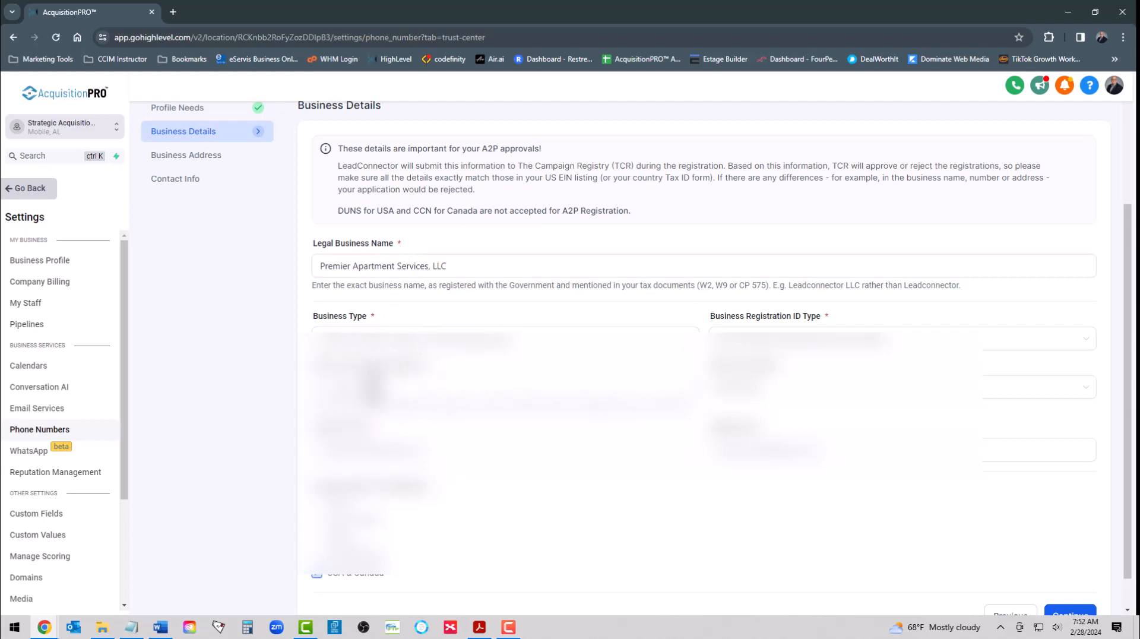
click(766, 345)
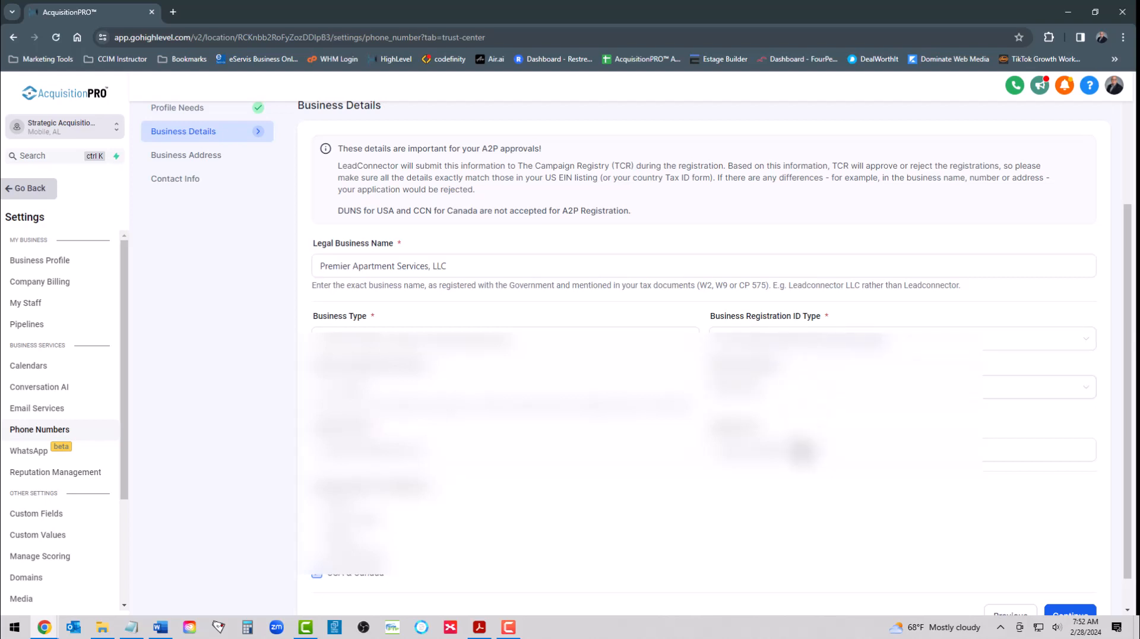
scroll(718, 511, down, 1)
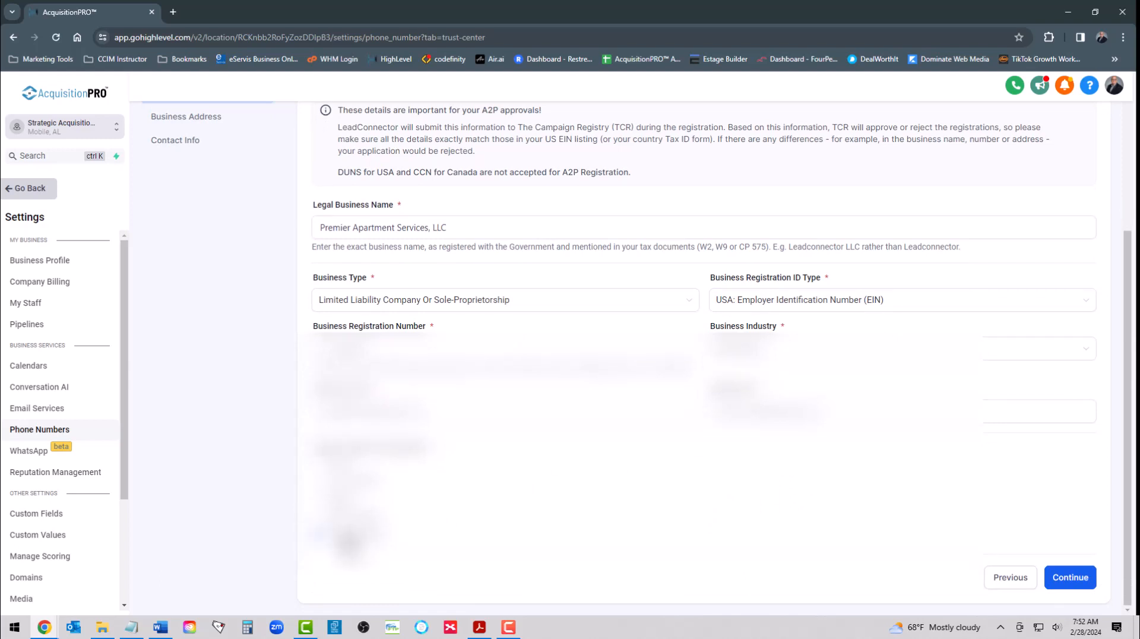
click(1070, 577)
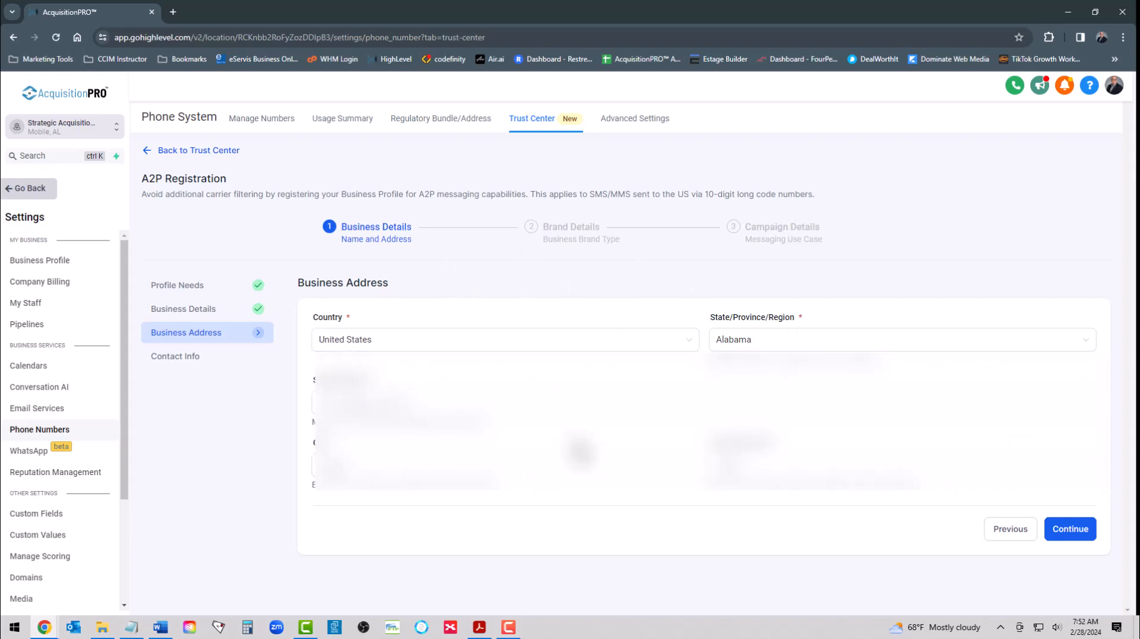
Step: Accept the prefilled business address and the authorized representative's contact info to complete the Business Details stage
click(1074, 534)
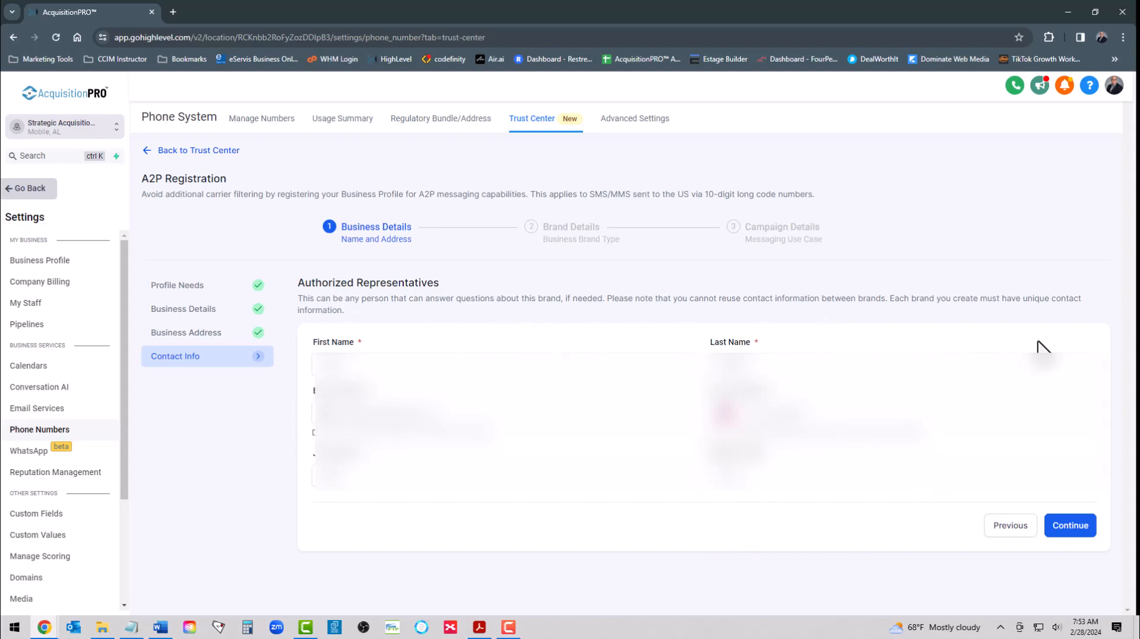
click(1067, 527)
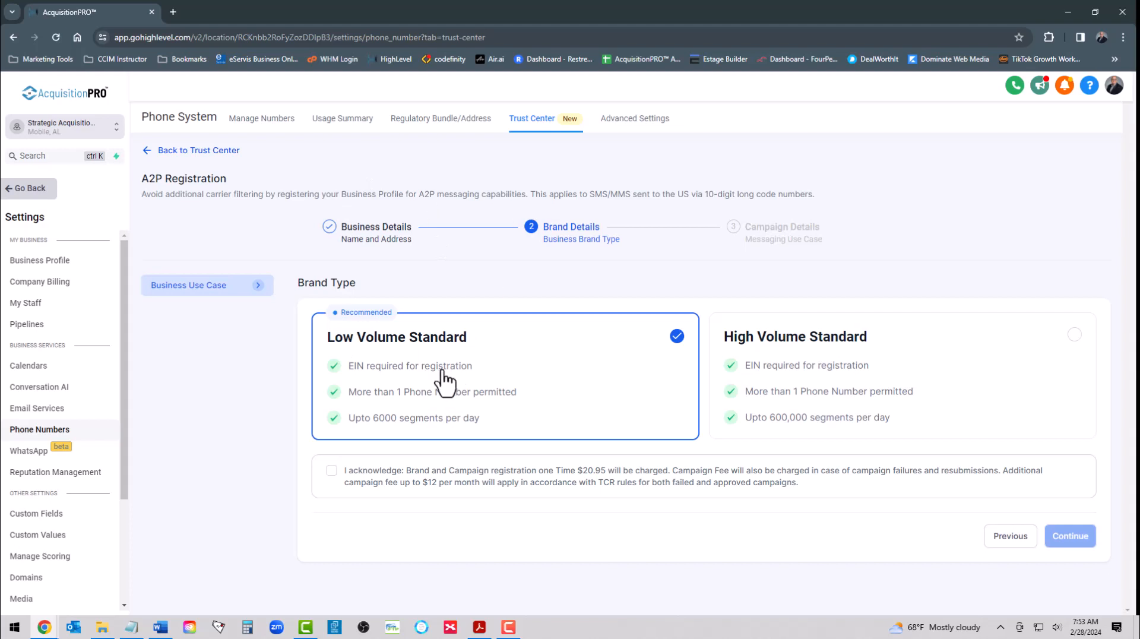
Step: Keep the Low Volume Standard brand type, acknowledge the registration and campaign fees, and continue to Campaign Details
click(332, 473)
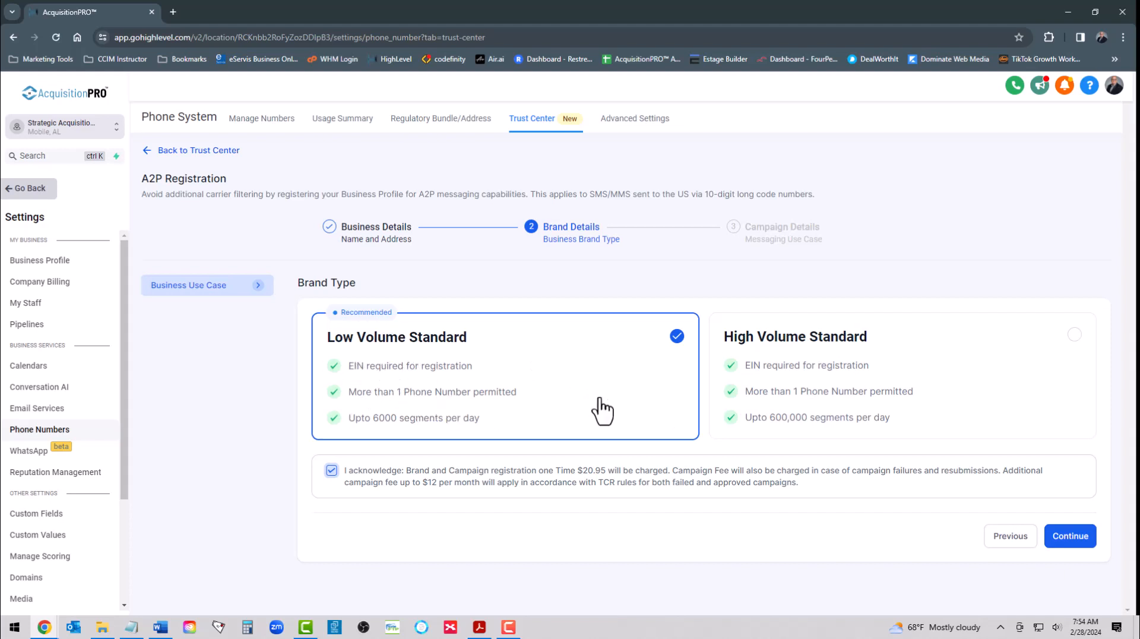
click(1070, 536)
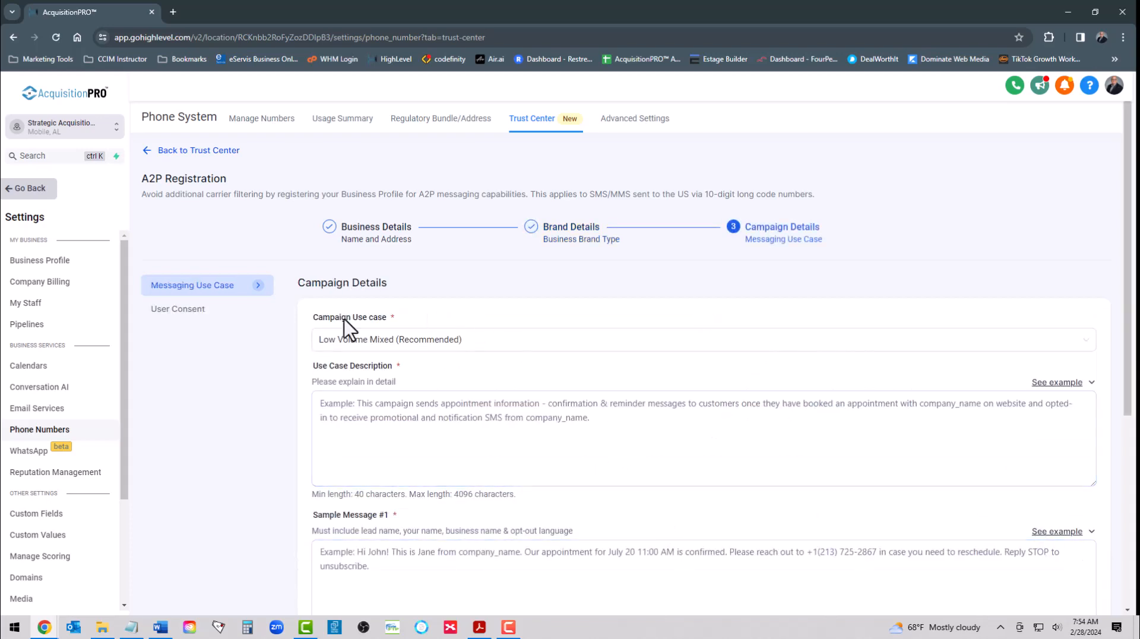
Step: Switch to the A2P 10DLC guide in Acrobat and copy the highlighted use cases from Online Form Confirmation through SMS Policy Transparency
scroll(469, 363, down, 2)
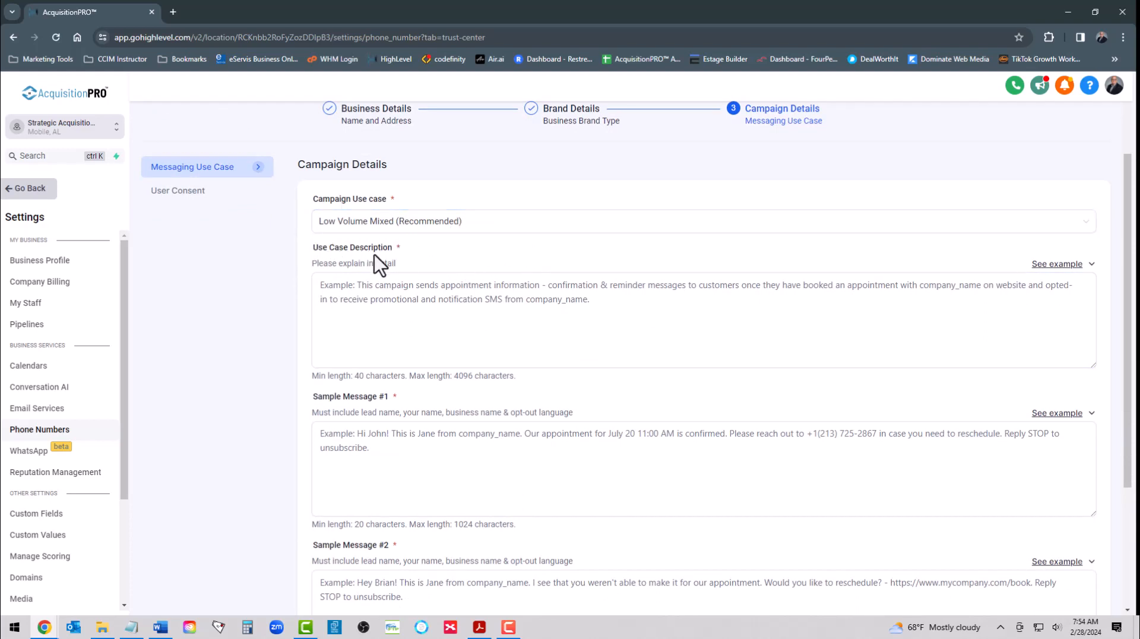
click(368, 290)
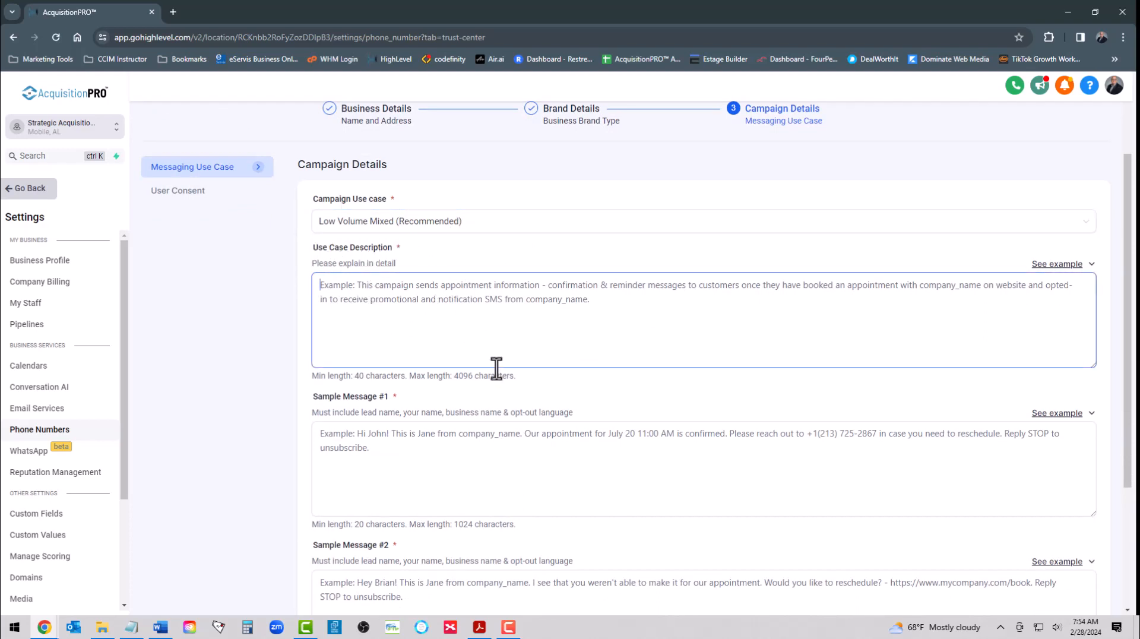
click(479, 627)
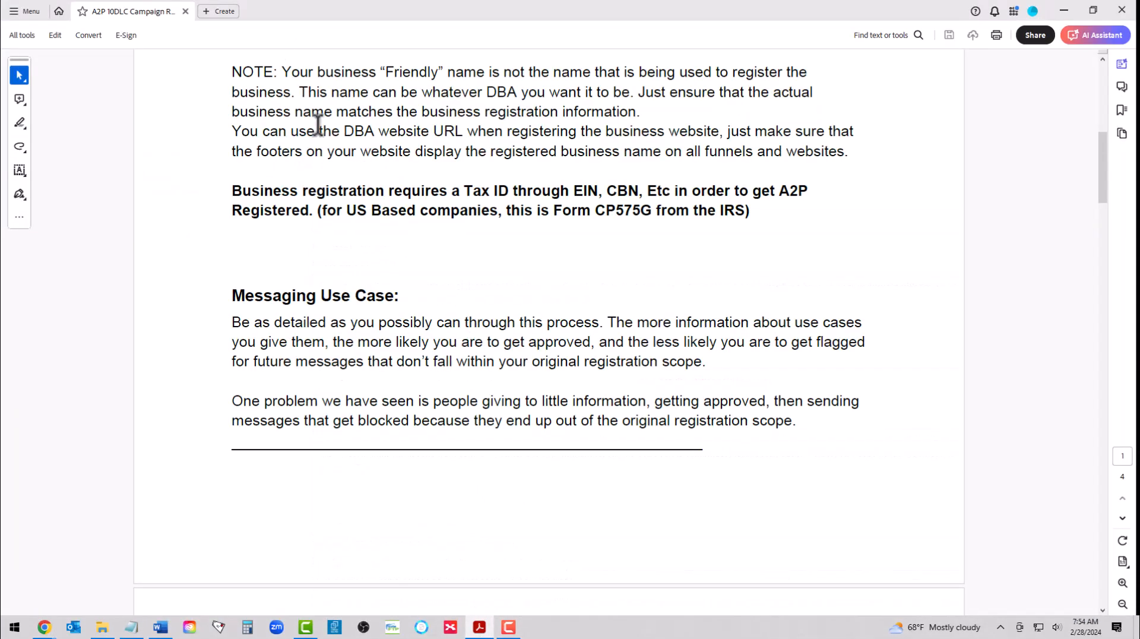
scroll(348, 161, up, 10)
scroll(351, 165, down, 10)
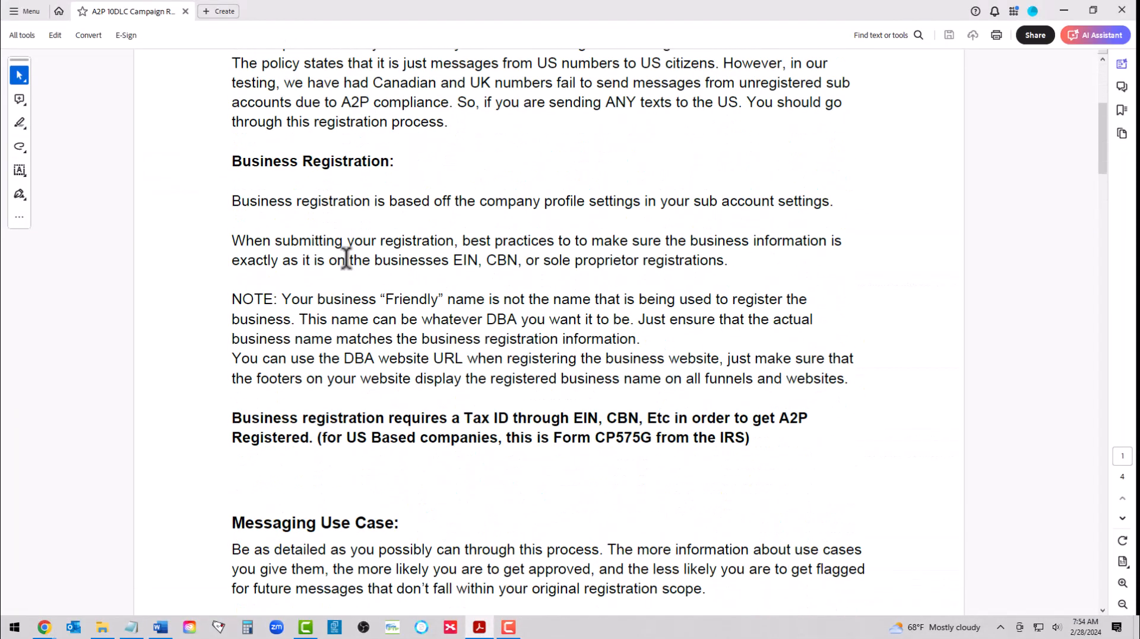
scroll(325, 182, down, 6)
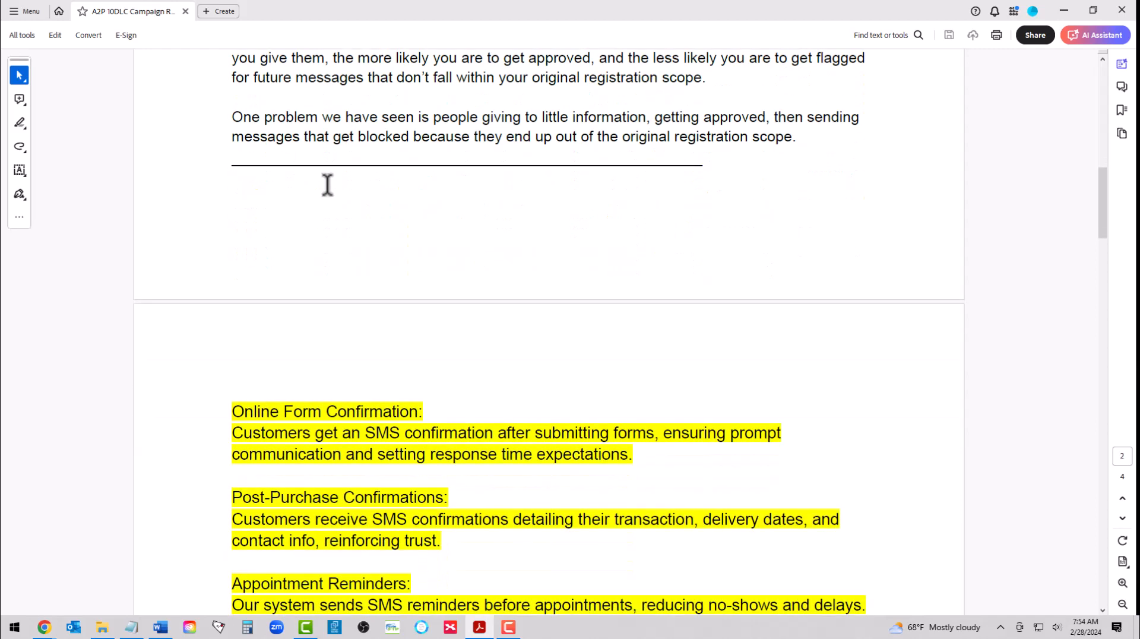
drag(235, 181, 386, 397)
scroll(386, 398, down, 3)
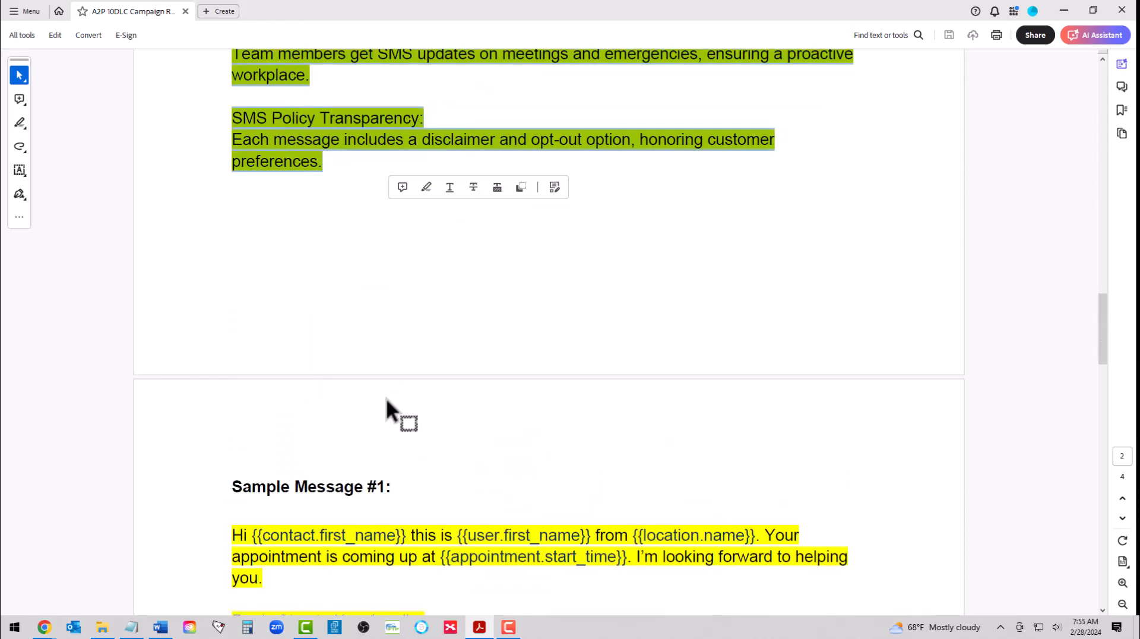
scroll(342, 251, up, 6)
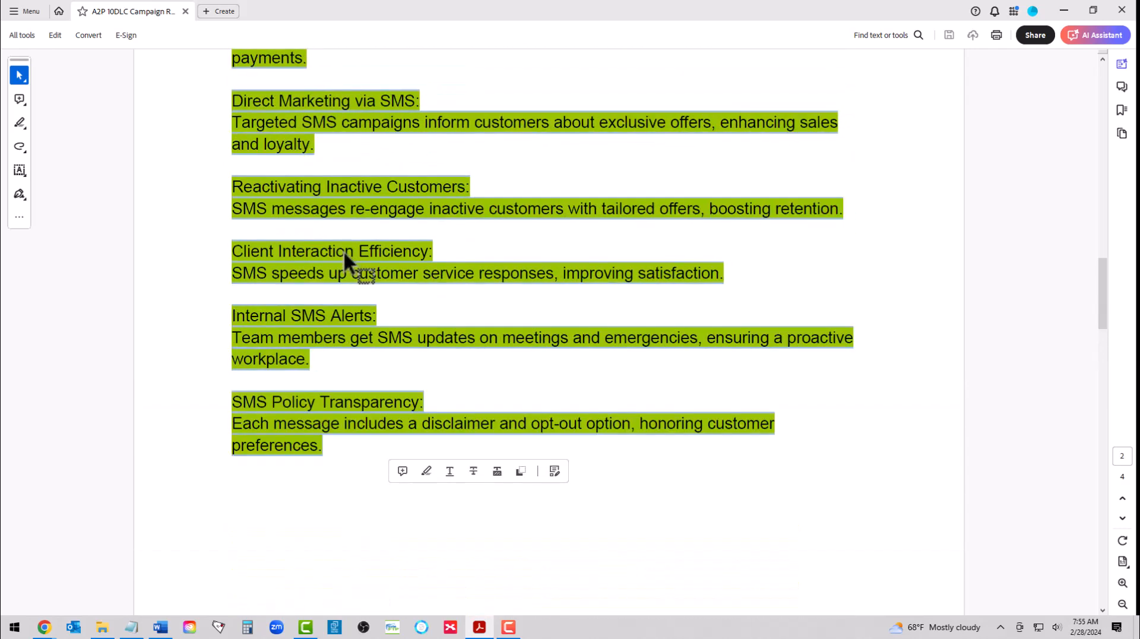
right_click(340, 257)
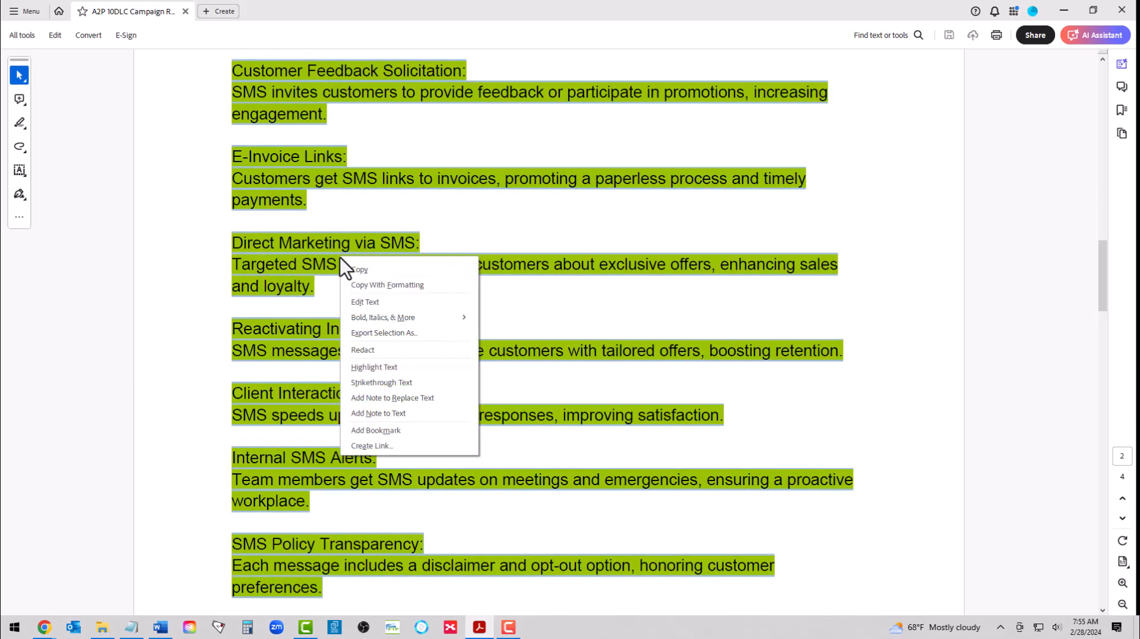
click(361, 268)
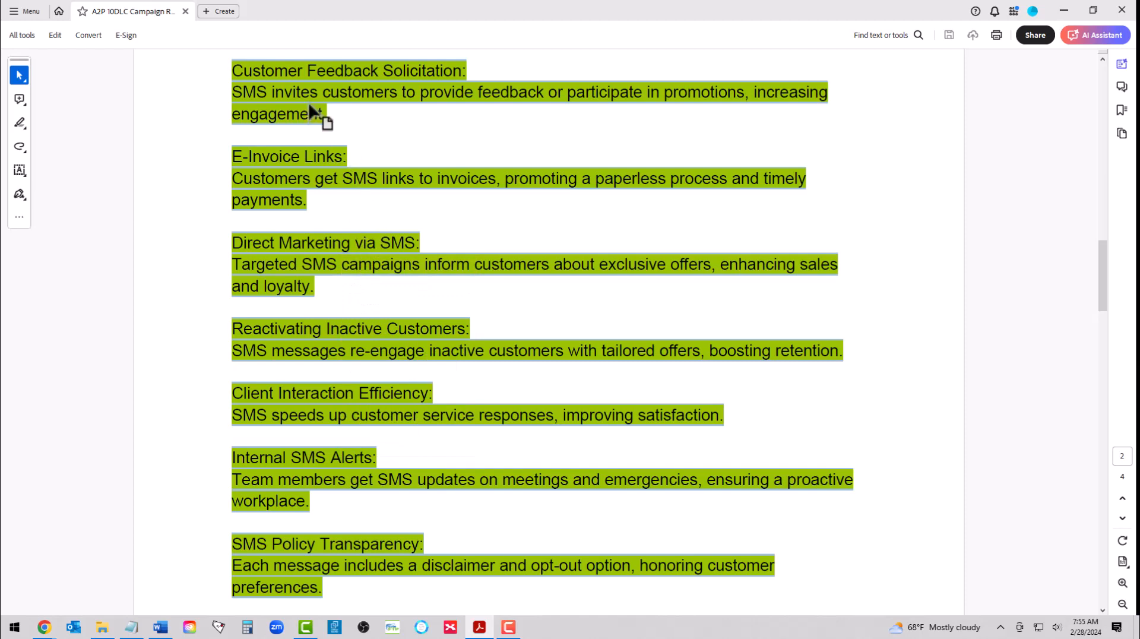
Step: Return to Chrome, paste the copied use cases into the Use Case Description and check the pasted text from start to end
click(1063, 10)
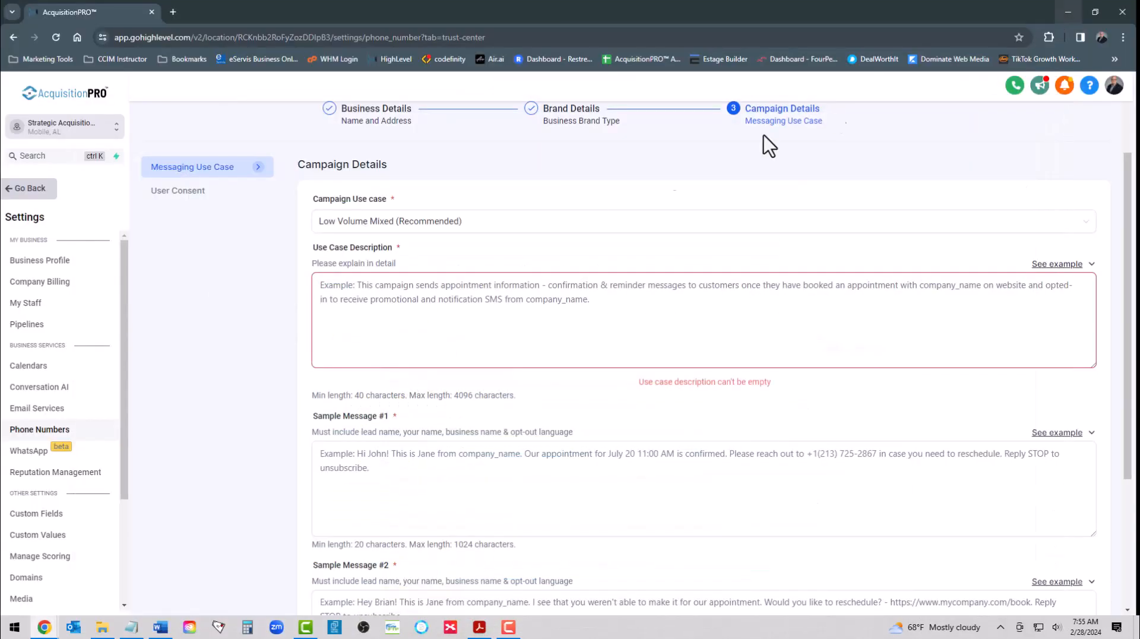
right_click(355, 287)
click(368, 398)
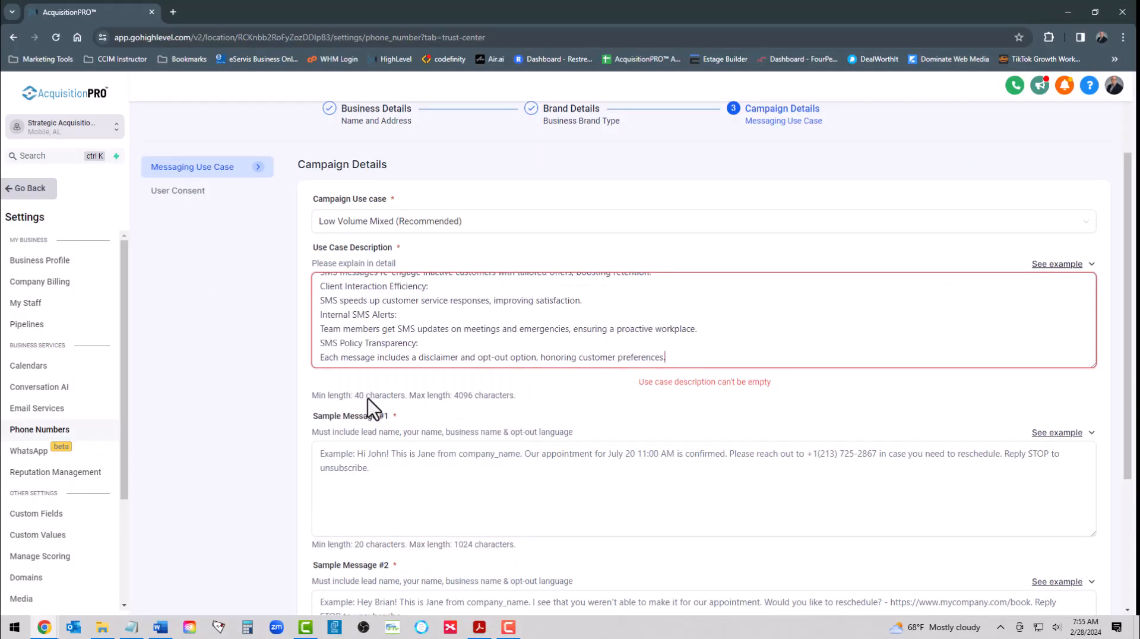
scroll(471, 323, up, 5)
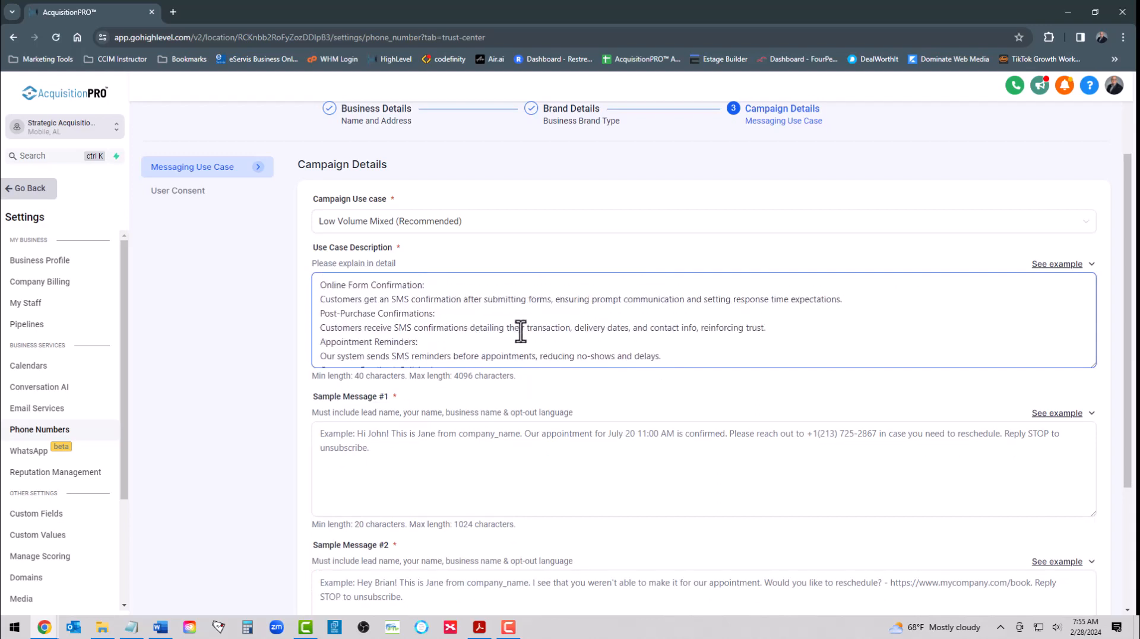
scroll(526, 325, down, 5)
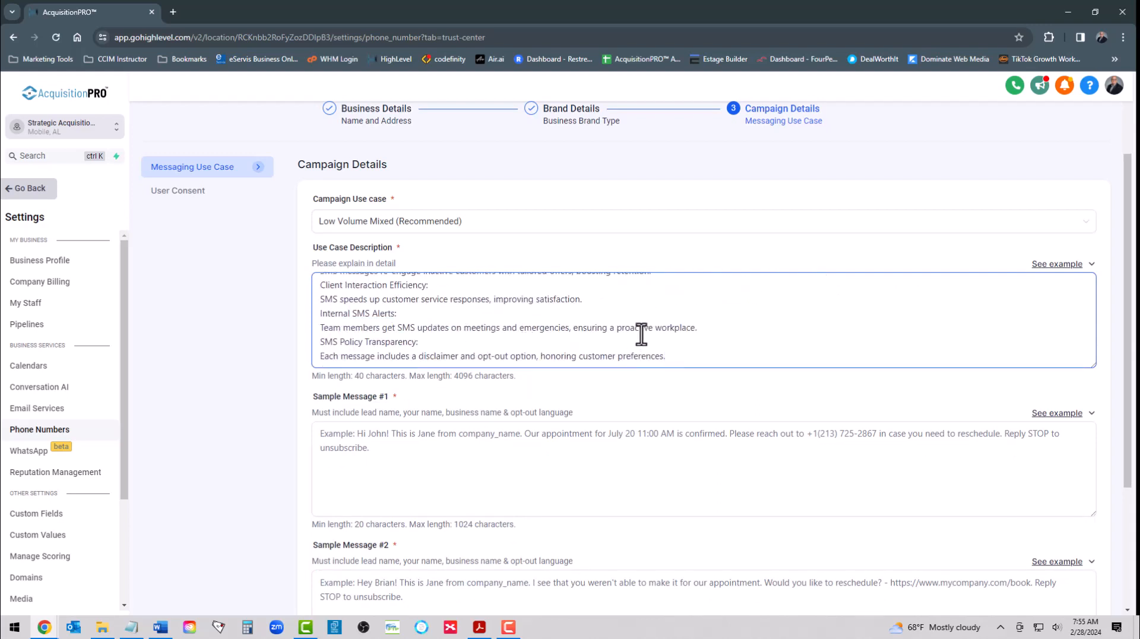
Step: Fill Sample Message #1 with the guide's appointment reminder text, including the "Reply Stop to Unsubscribe" line
scroll(641, 335, down, 2)
click(375, 321)
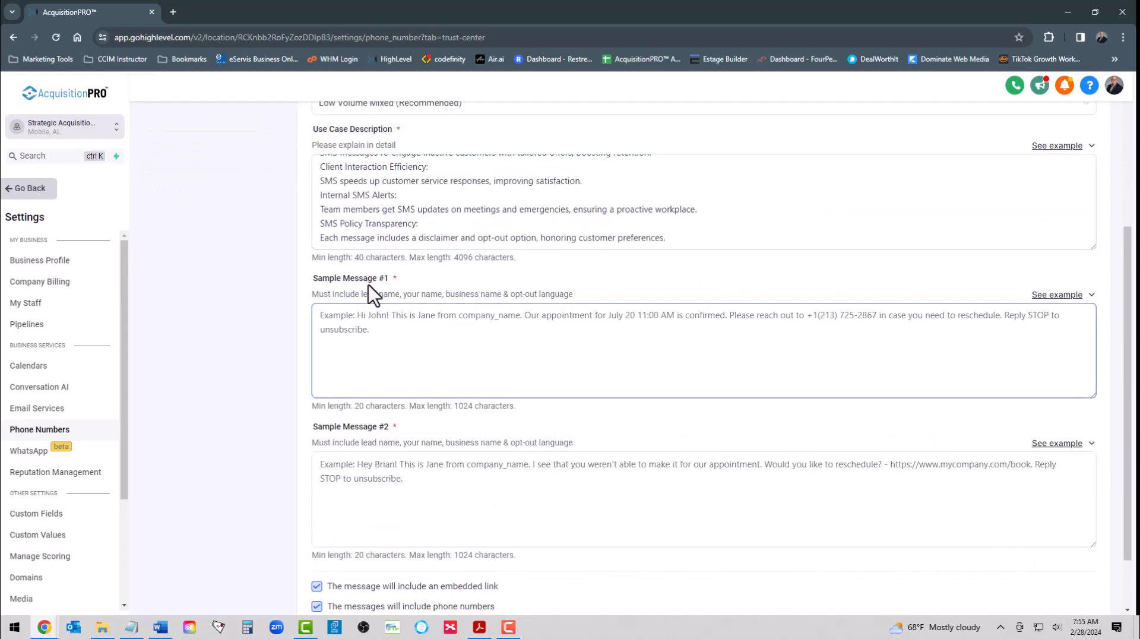
click(478, 628)
scroll(382, 371, down, 10)
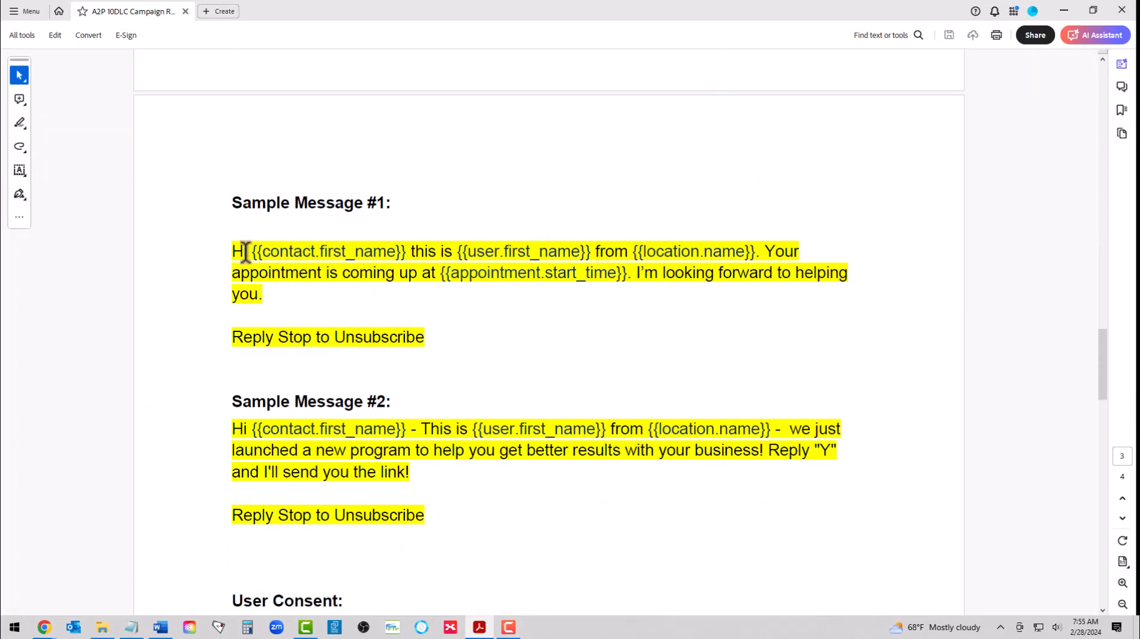
drag(234, 253, 390, 329)
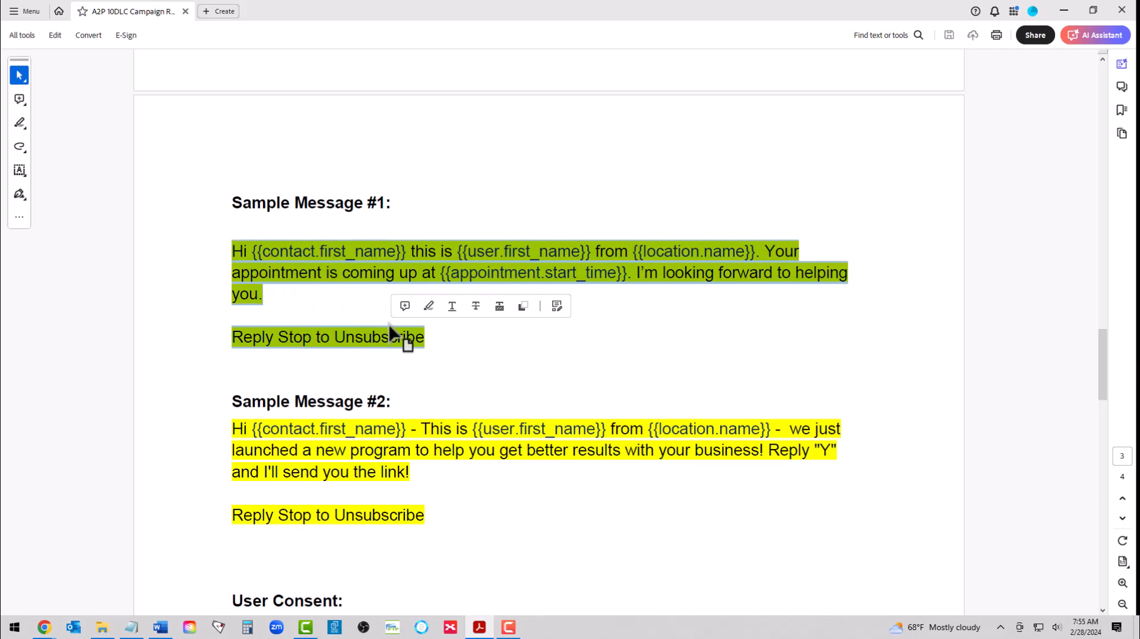
click(1064, 10)
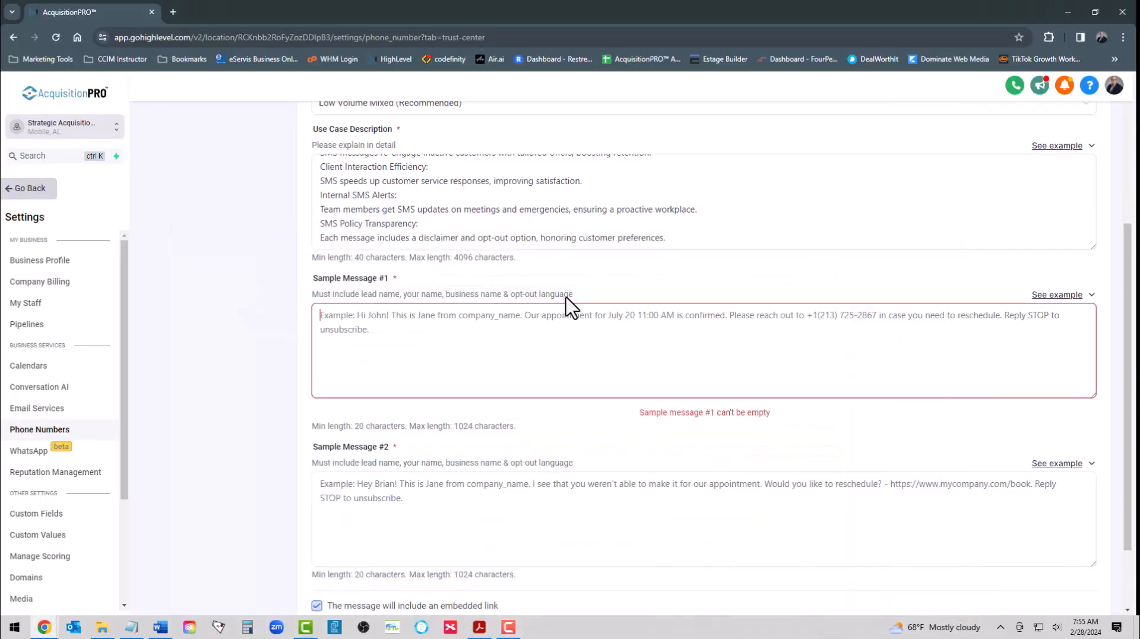
right_click(359, 321)
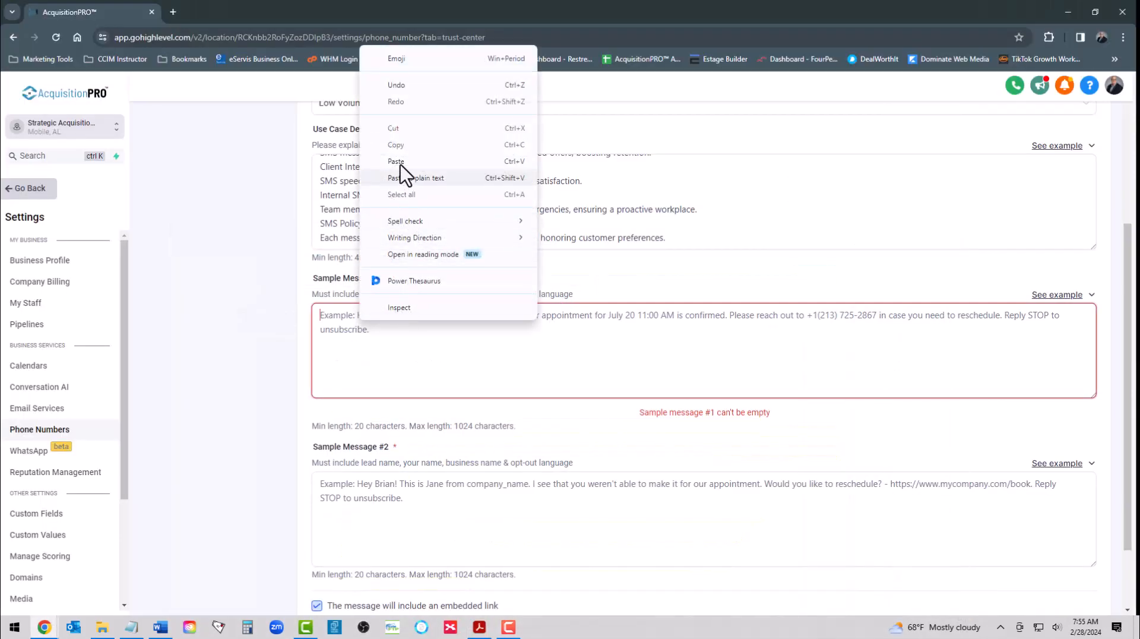
click(410, 161)
Step: Fill Sample Message #2 with the guide's new program text, including "Reply Stop to Unsubscribe", and continue to User Consent
scroll(447, 337, down, 1)
scroll(448, 337, down, 1)
click(359, 401)
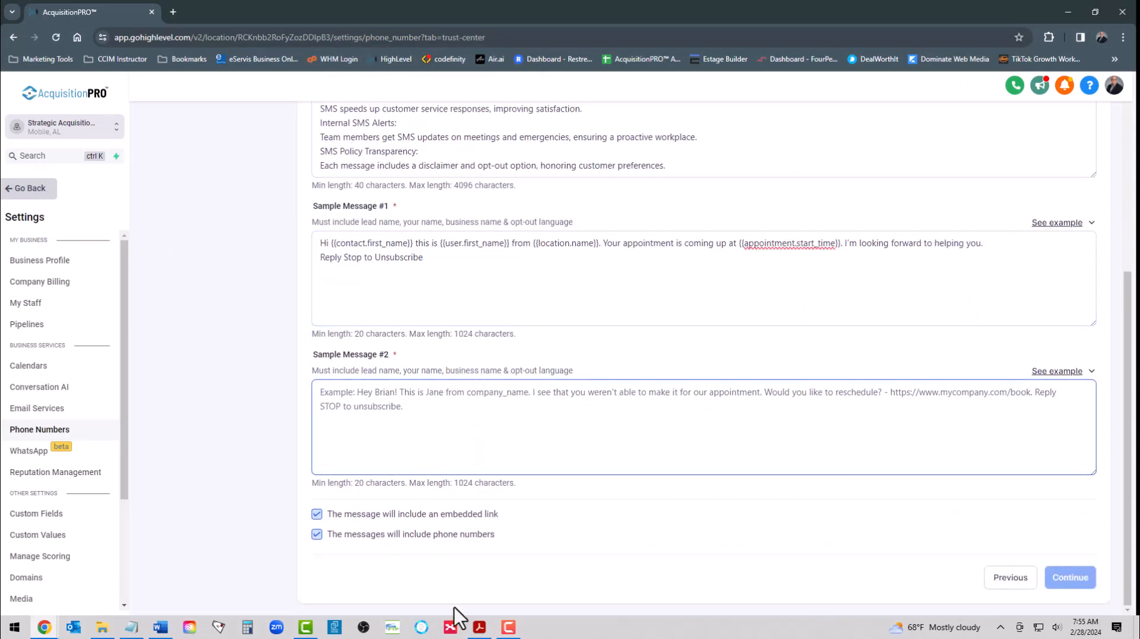
click(479, 627)
scroll(407, 368, down, 2)
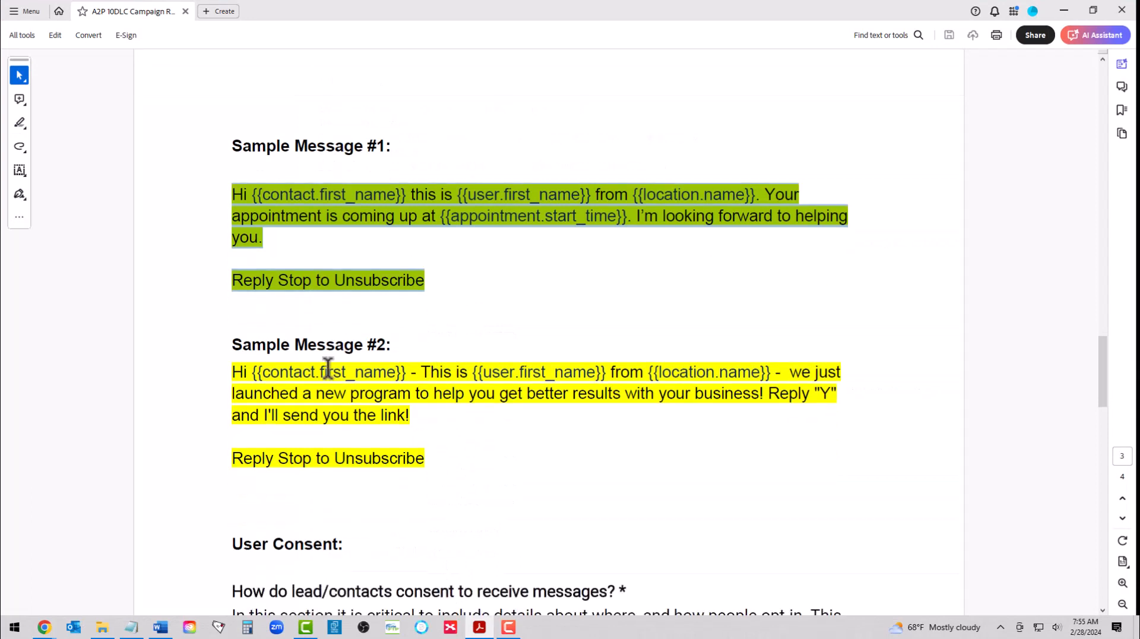
drag(233, 373, 422, 456)
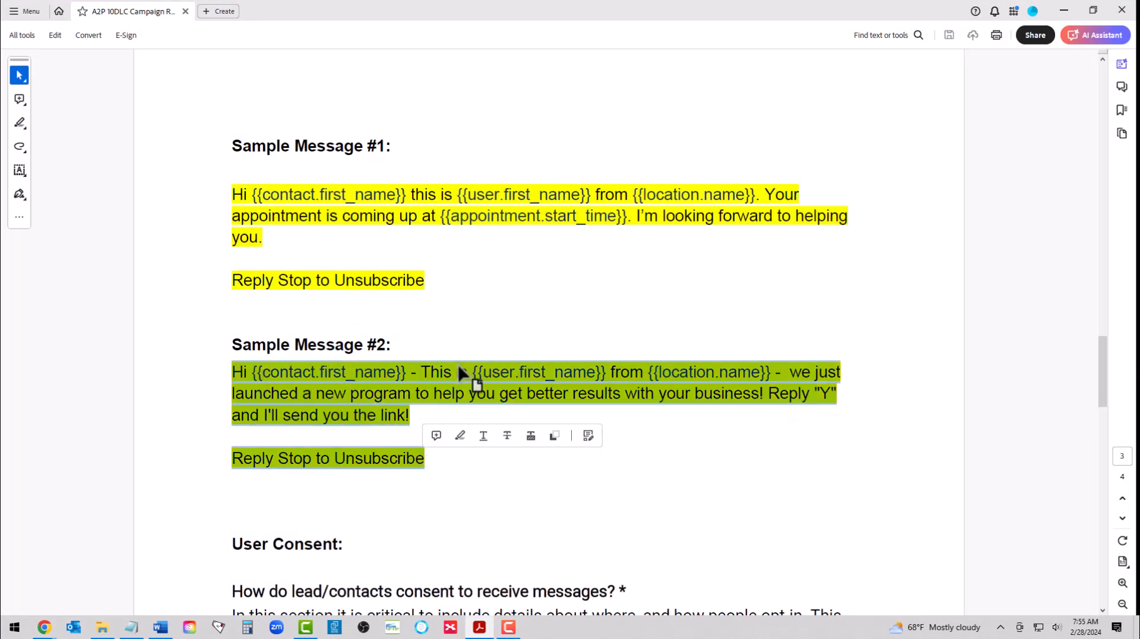
click(1064, 10)
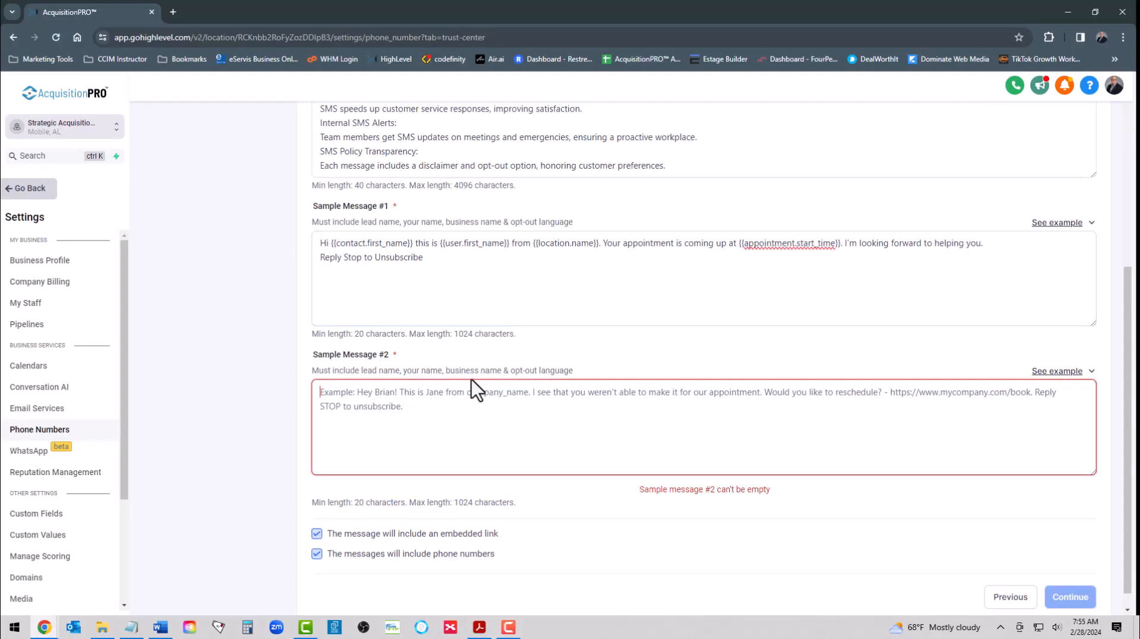
right_click(391, 400)
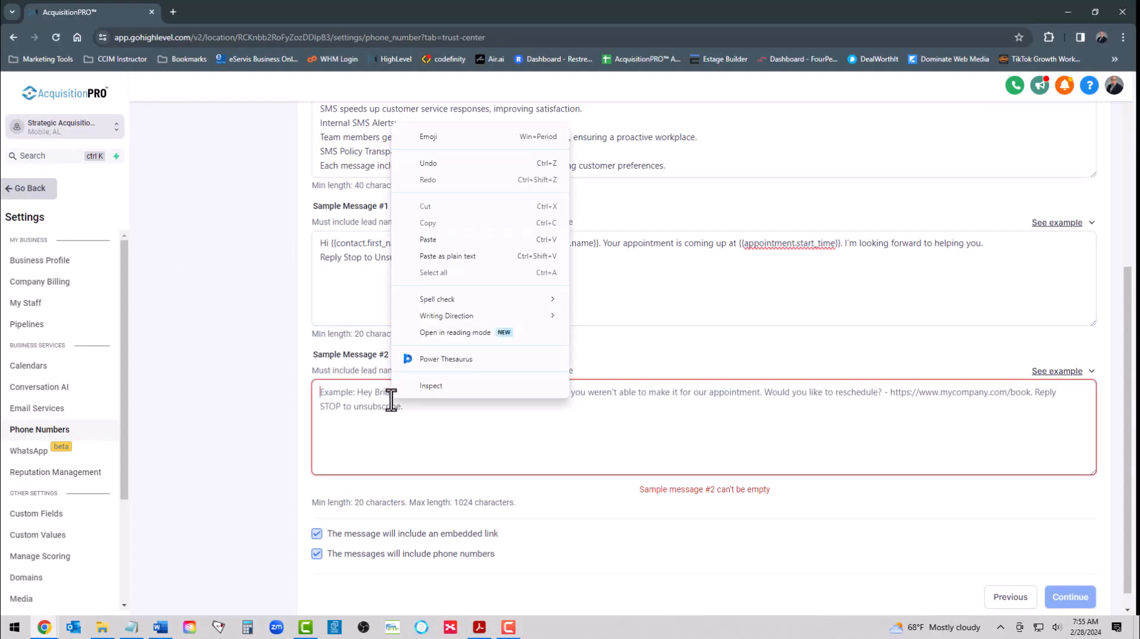
click(459, 242)
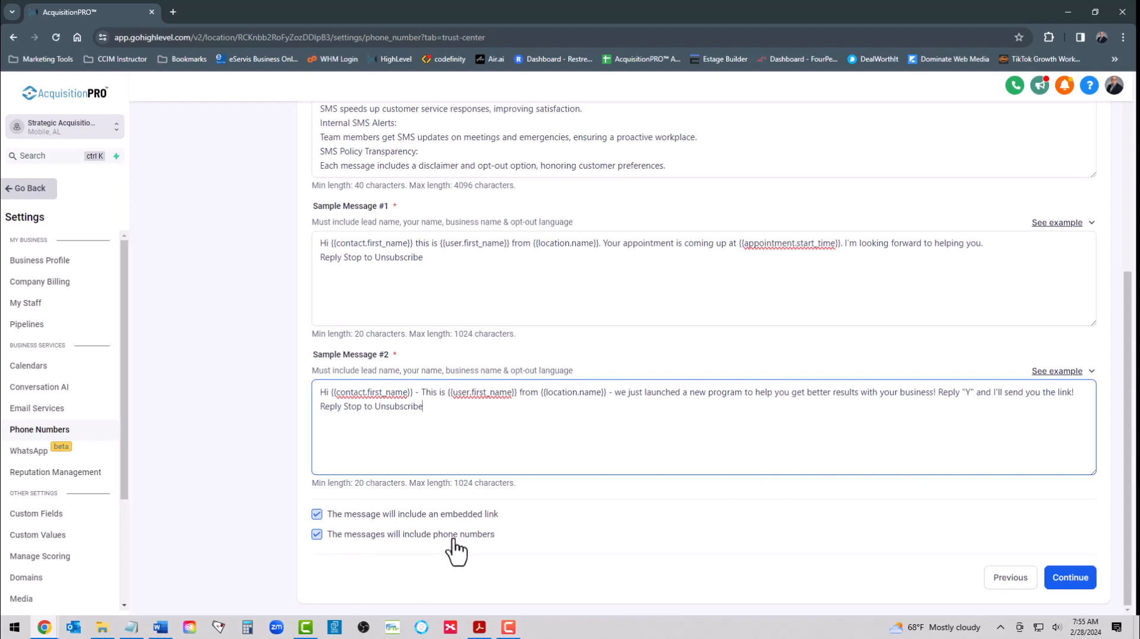
click(1070, 577)
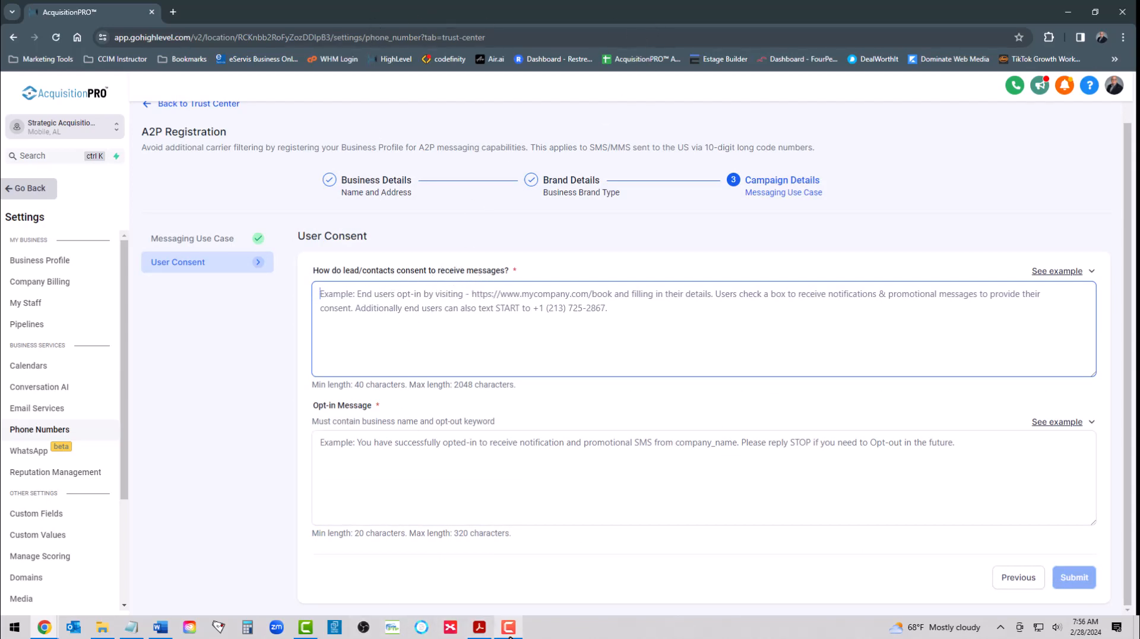
Step: Copy the guide's "End users opt-in by visiting this url" example into the field on how leads/contacts consent to receive messages
click(479, 627)
scroll(369, 419, down, 4)
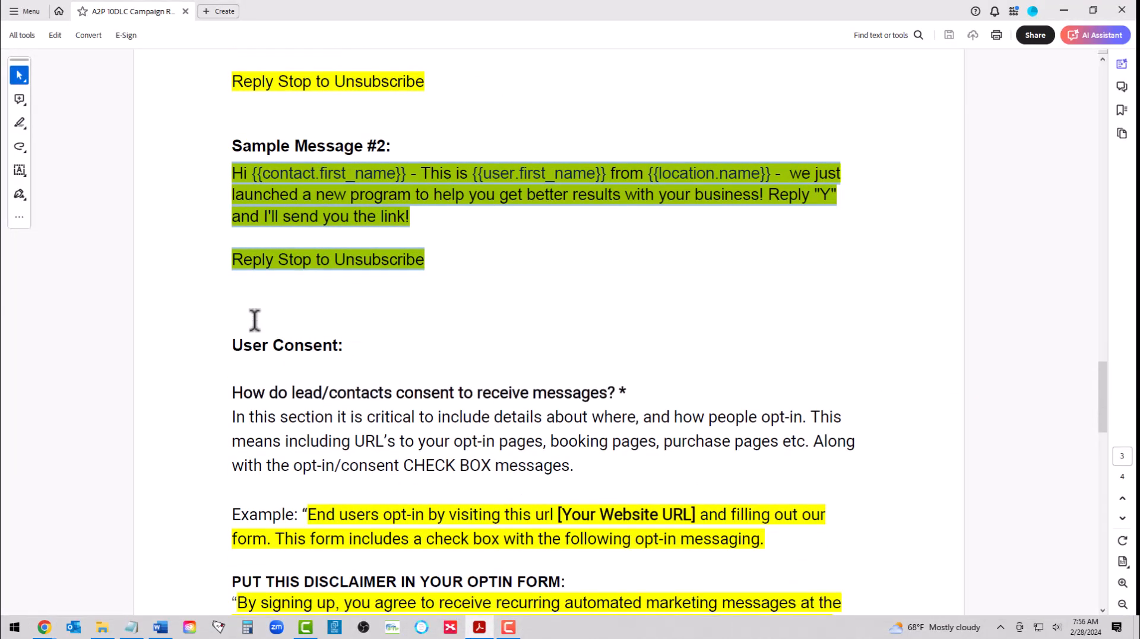
scroll(288, 340, down, 1)
scroll(291, 350, down, 2)
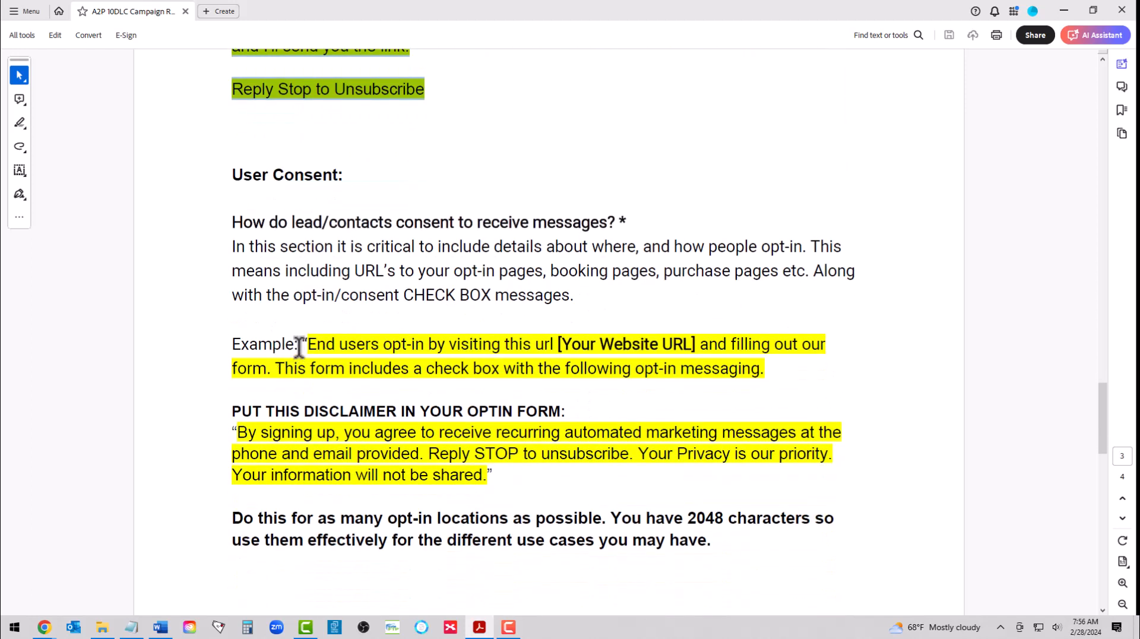
drag(307, 344, 779, 369)
key(ctrl+c)
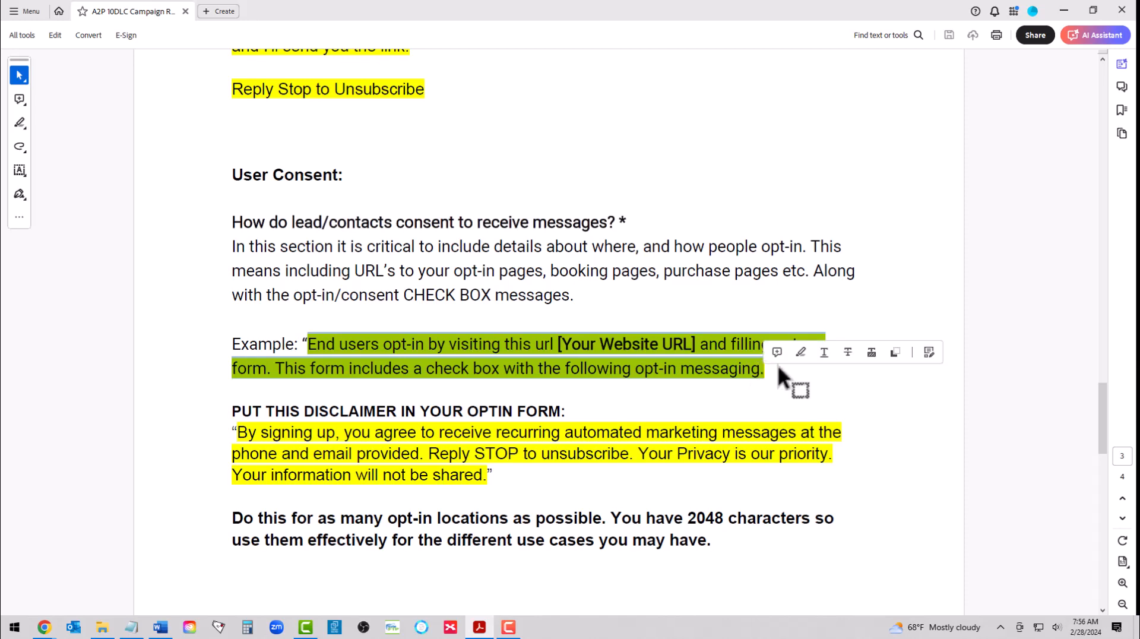
click(470, 628)
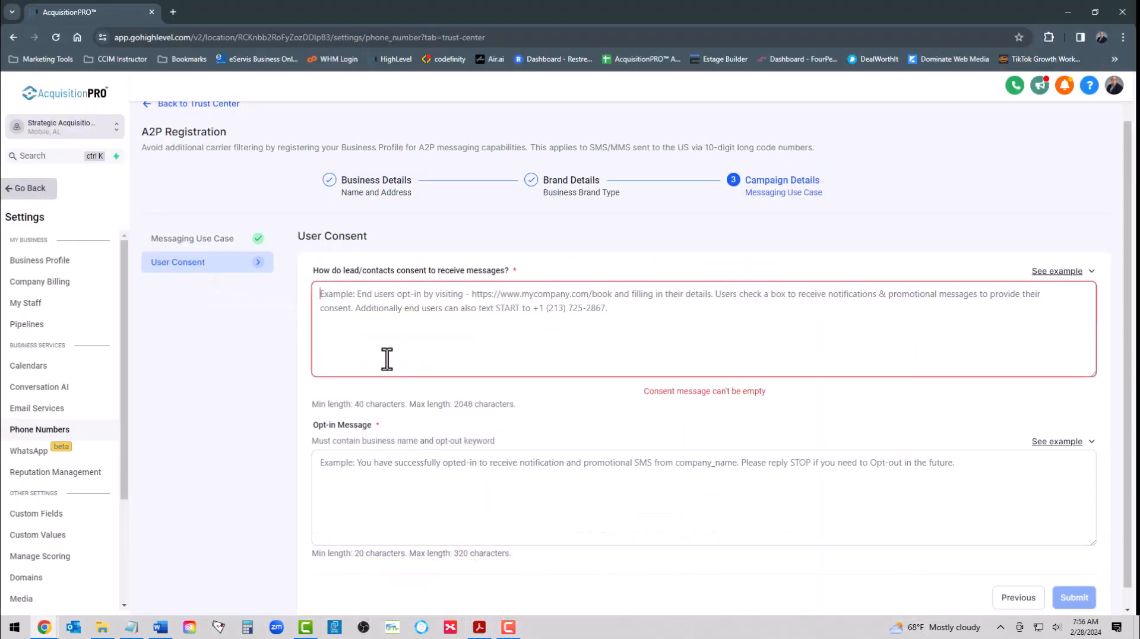
right_click(341, 299)
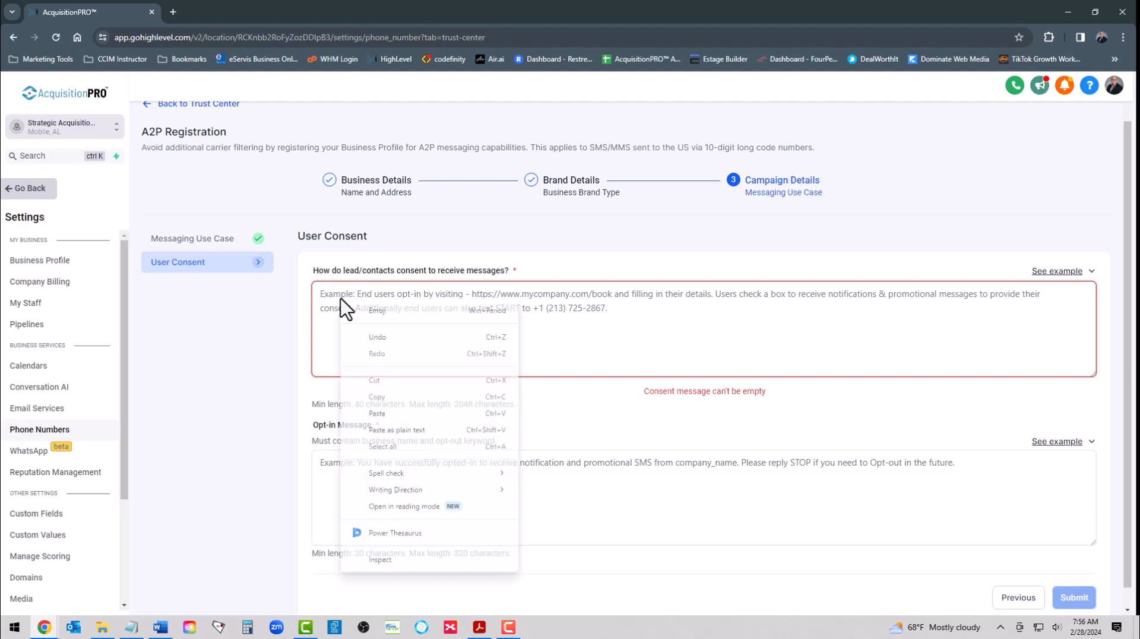
click(373, 413)
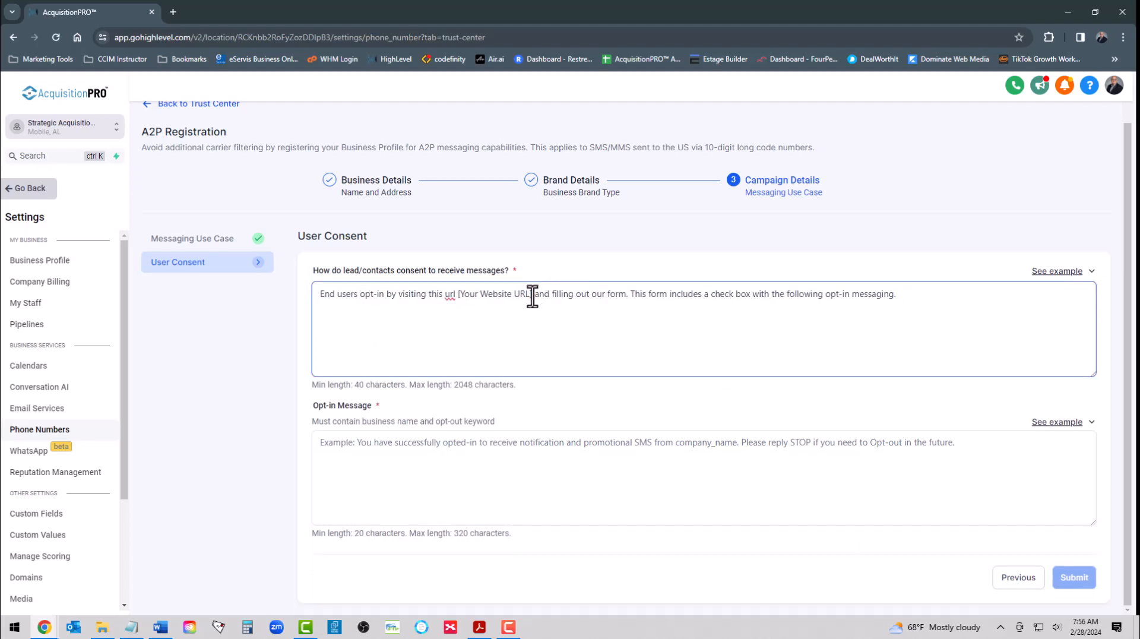
key(BackSpace)
key(BackSpace)
key(BackSpace)
key(BackSpace)
key(BackSpace)
key(BackSpace)
key(BackSpace)
key(BackSpace)
key(BackSpace)
key(BackSpace)
key(BackSpace)
key(BackSpace)
key(BackSpace)
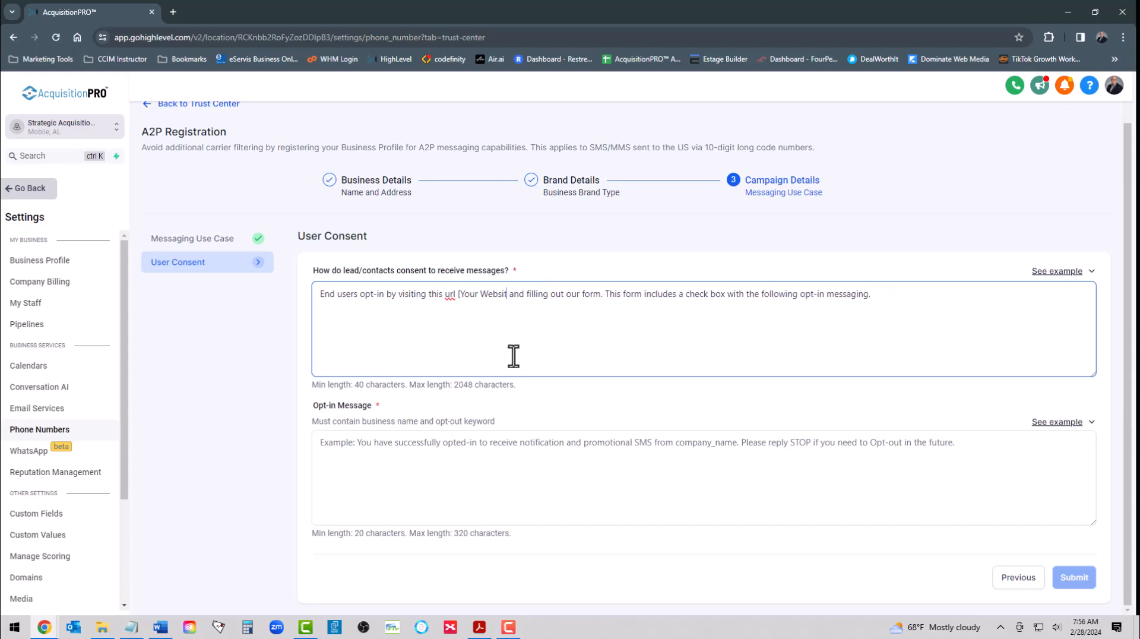
key(BackSpace)
key(BackSpace)
key(BackSpace)
key(BackSpace)
key(BackSpace)
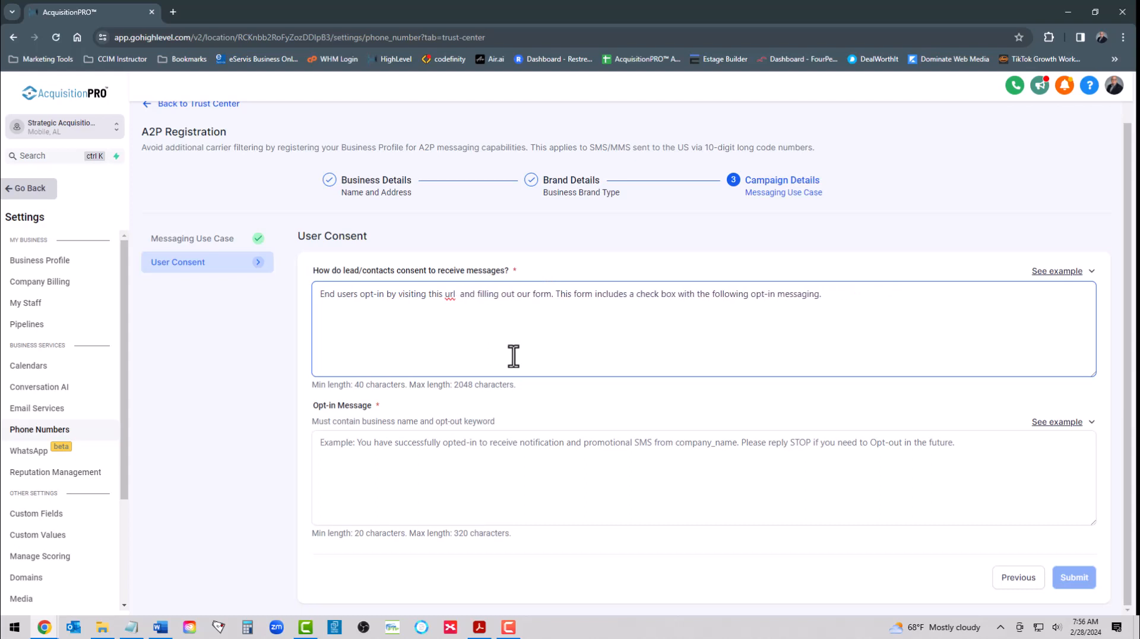
text(http)
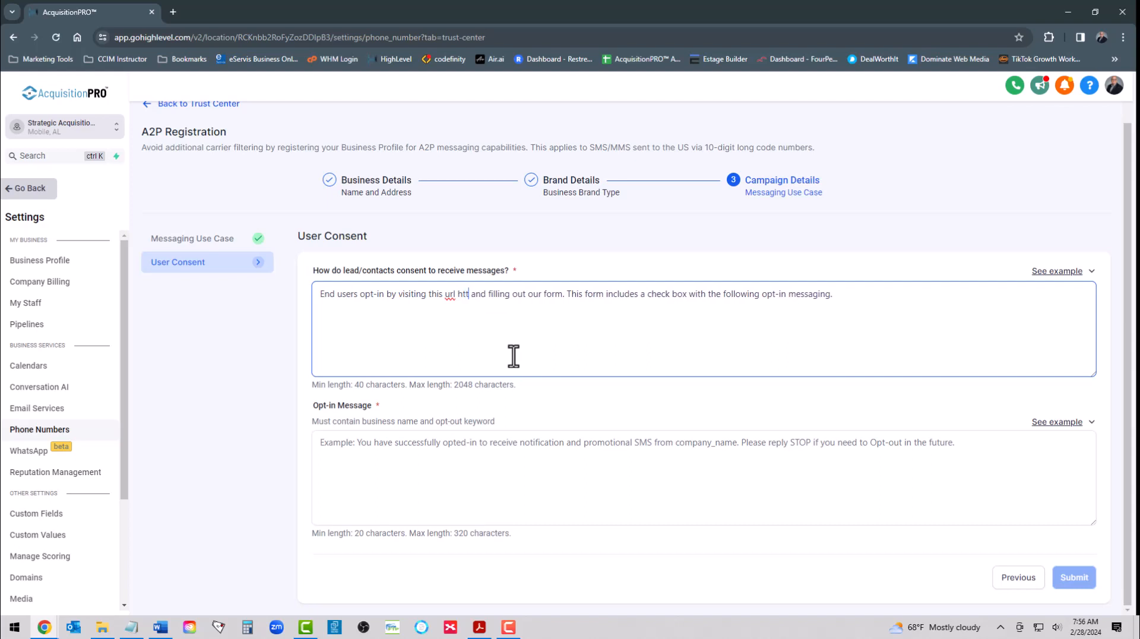
text(s:)
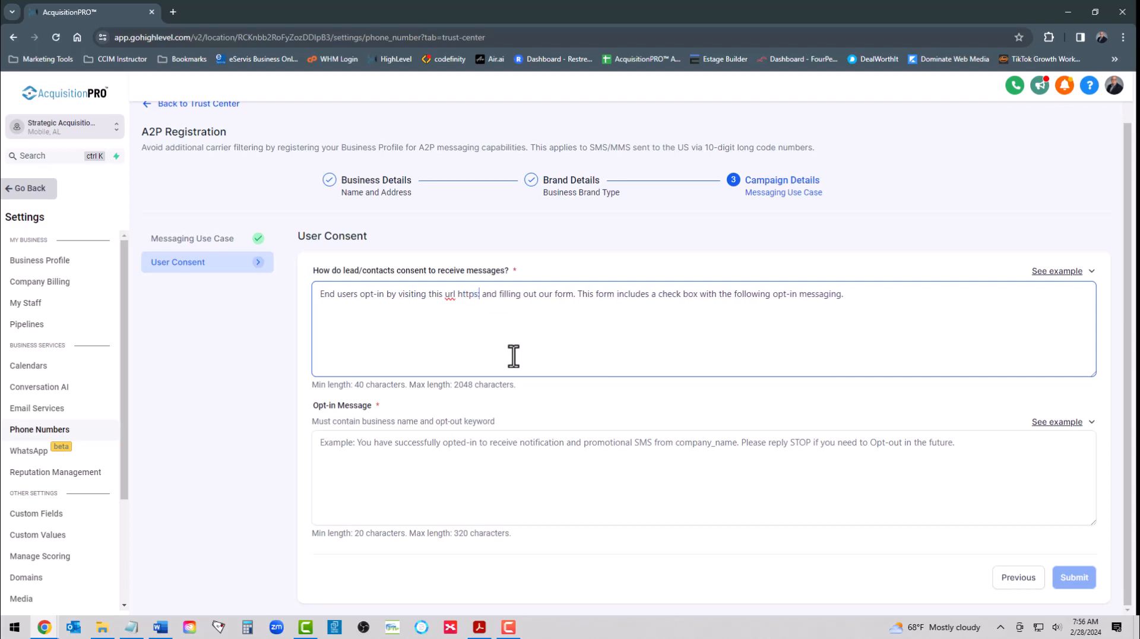
text(//)
text(multifa)
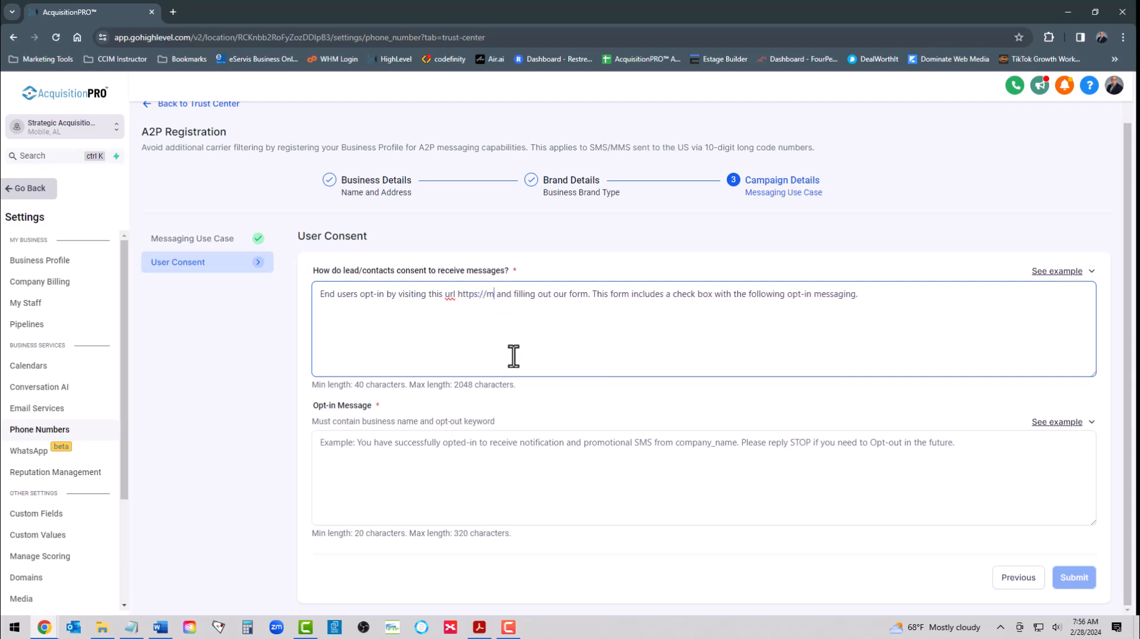
text(milysac)
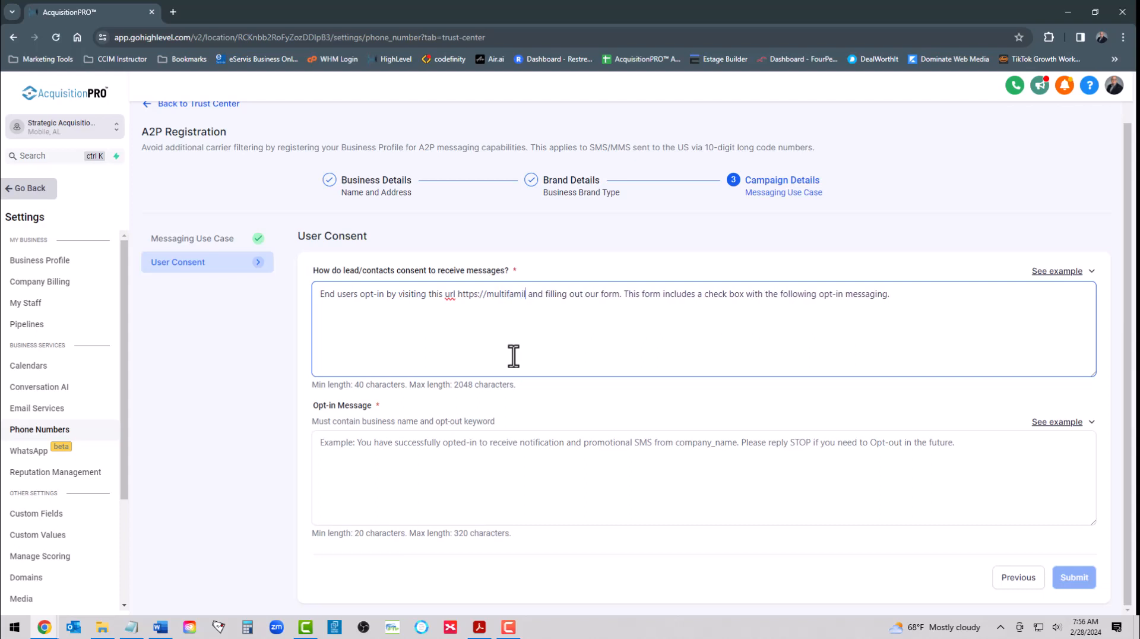
text(.com)
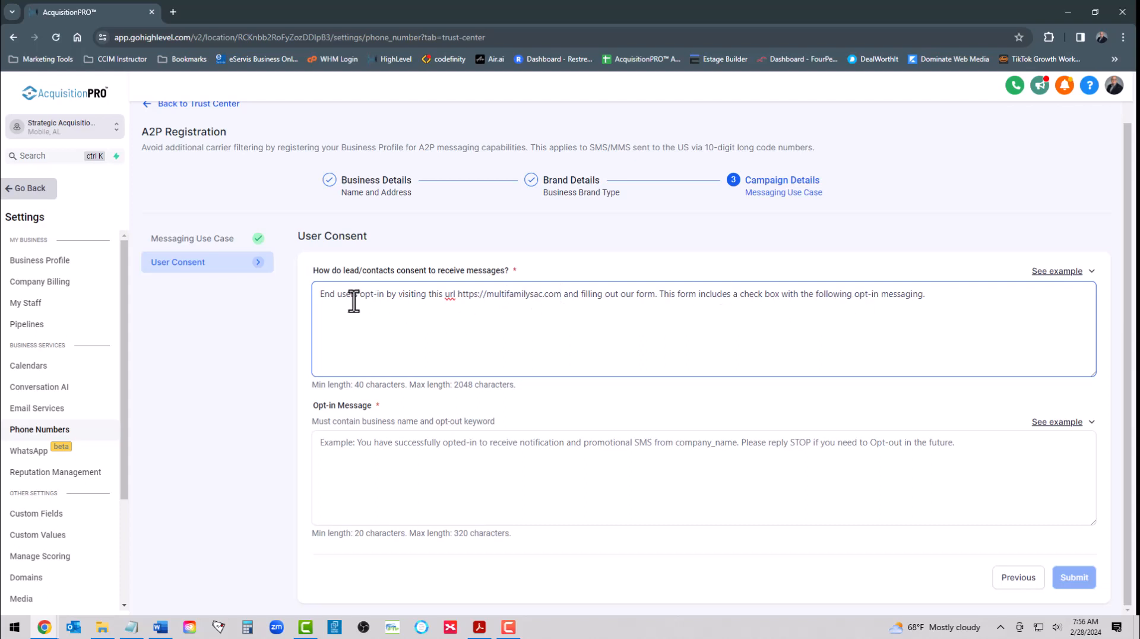
Step: Add the guide's "By signing up, you agree" disclaimer from Acrobat two lines below the consent sentence, and end that sentence with a colon
click(939, 296)
key(Return)
key(Return)
click(479, 627)
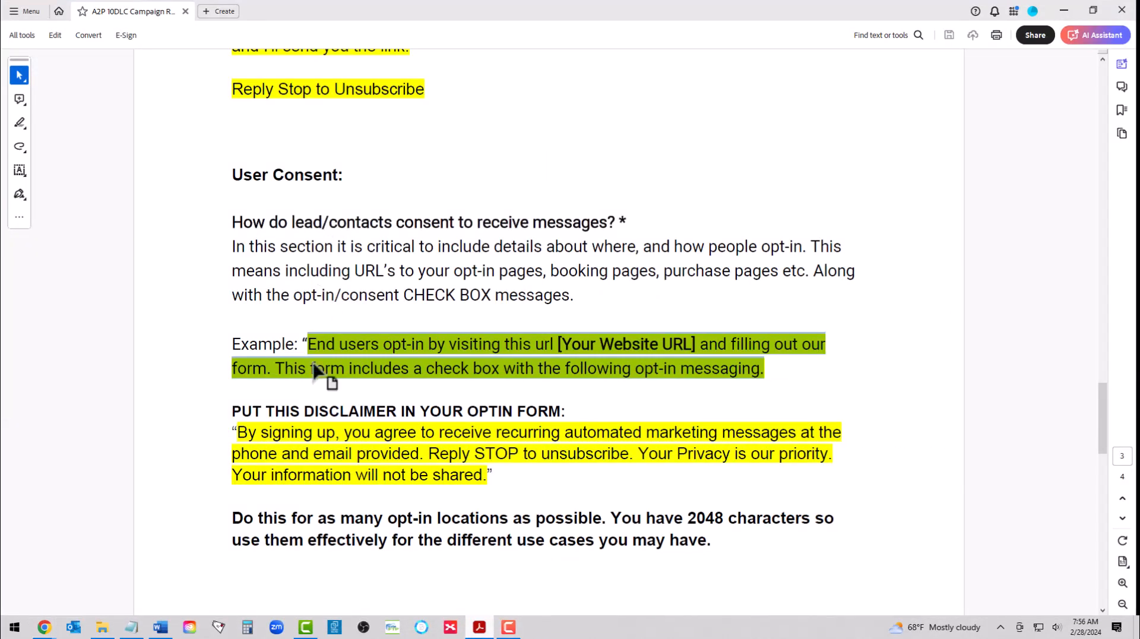
drag(237, 432, 487, 475)
key(ctrl+c)
click(1064, 10)
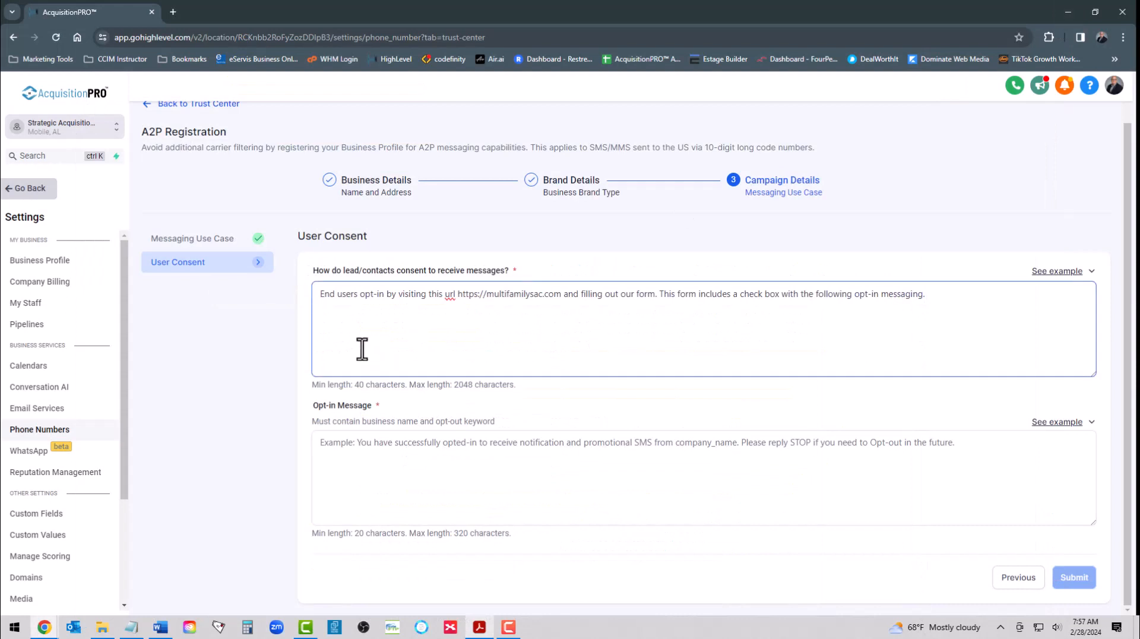
click(333, 324)
key(ctrl+v)
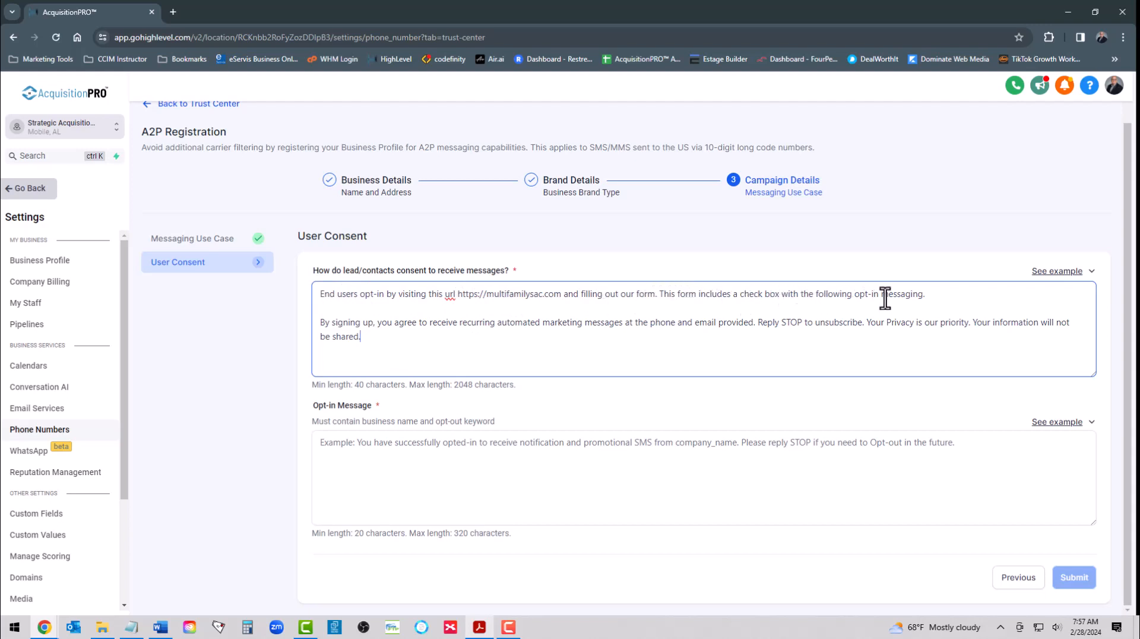
click(929, 296)
Step: Compare the Opt-in Keywords and Opt-in Message sections of the guide in Acrobat with the fields of the User Consent form in Chrome
click(361, 453)
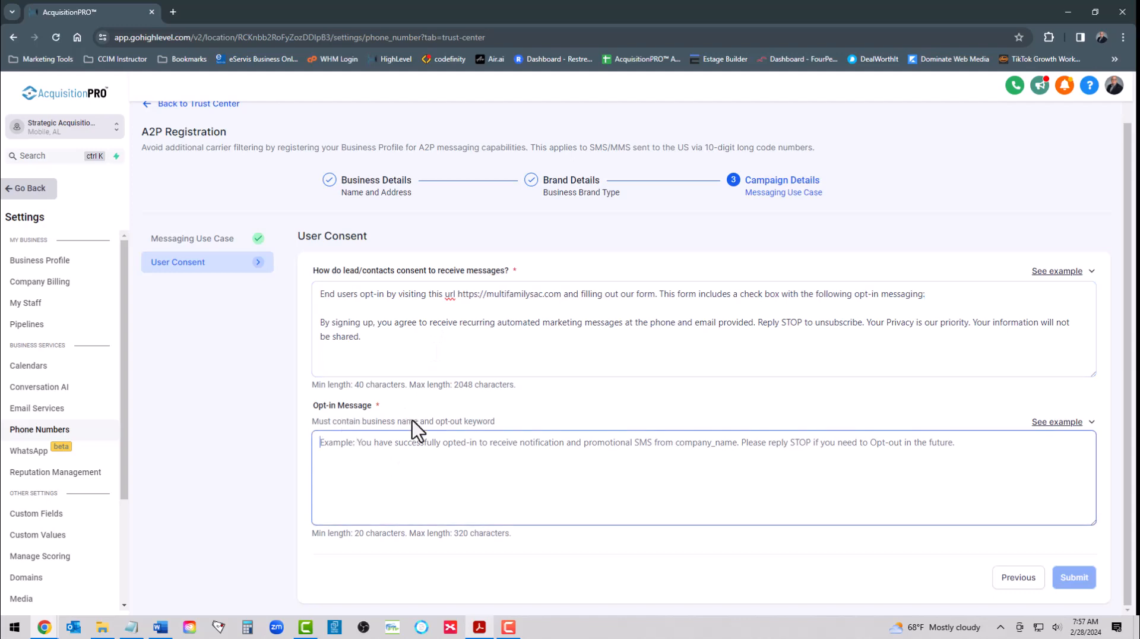
click(478, 629)
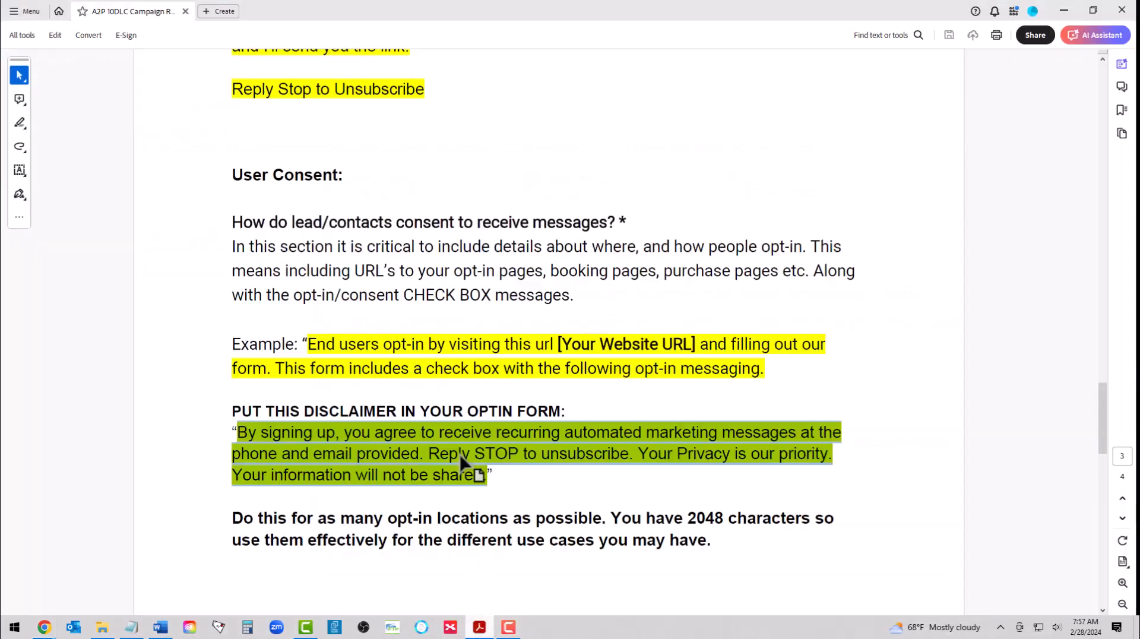
scroll(440, 332, down, 6)
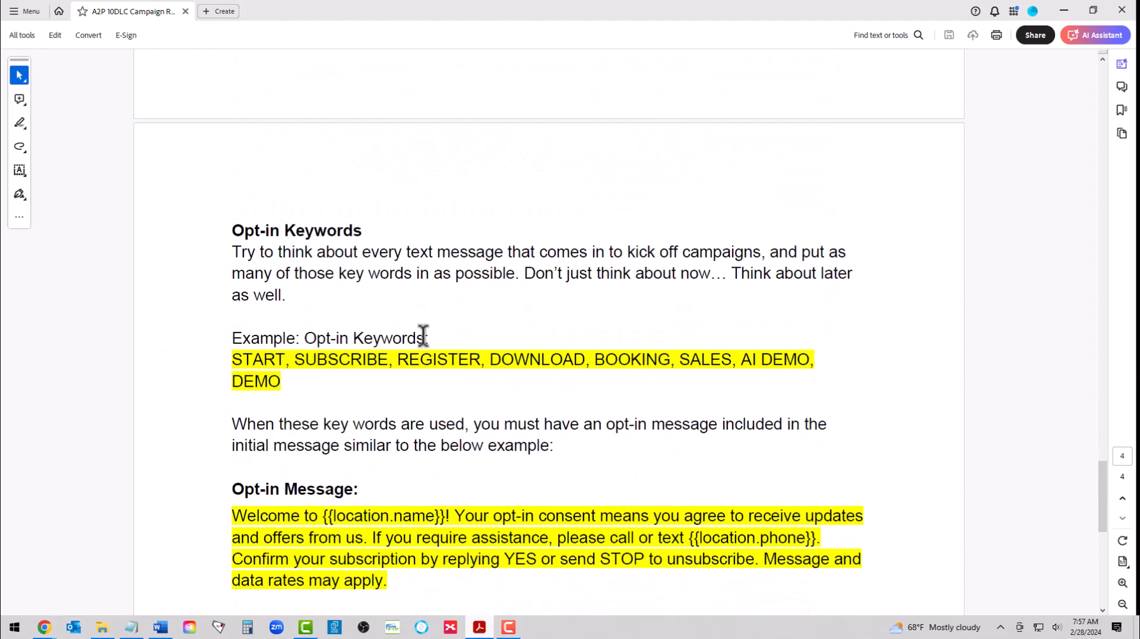
scroll(422, 336, up, 5)
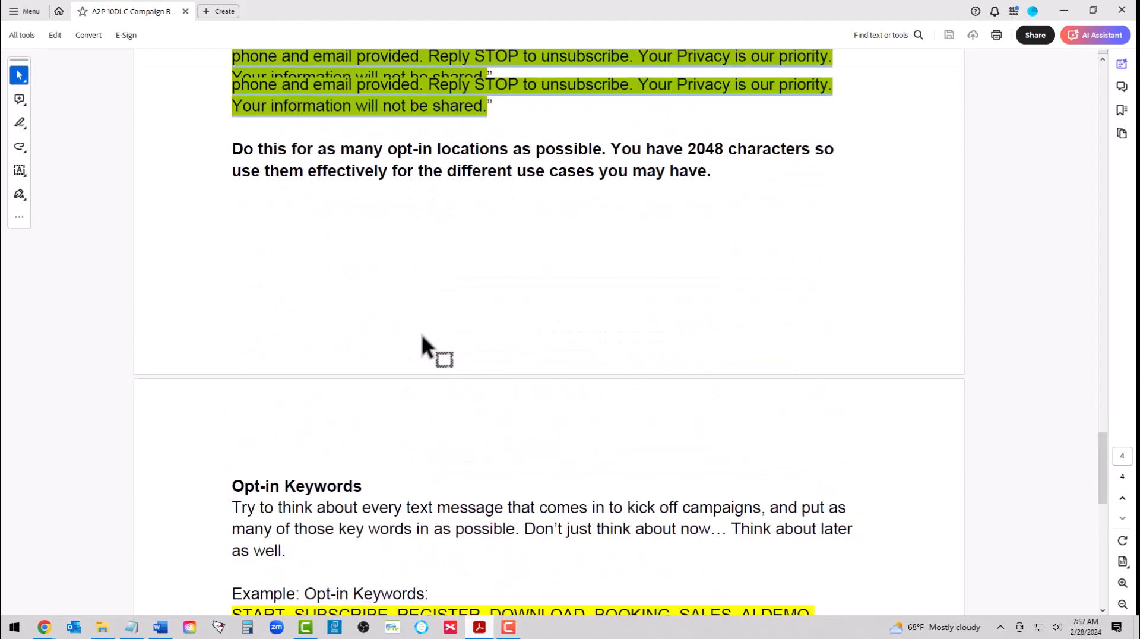
click(479, 628)
scroll(515, 410, down, 1)
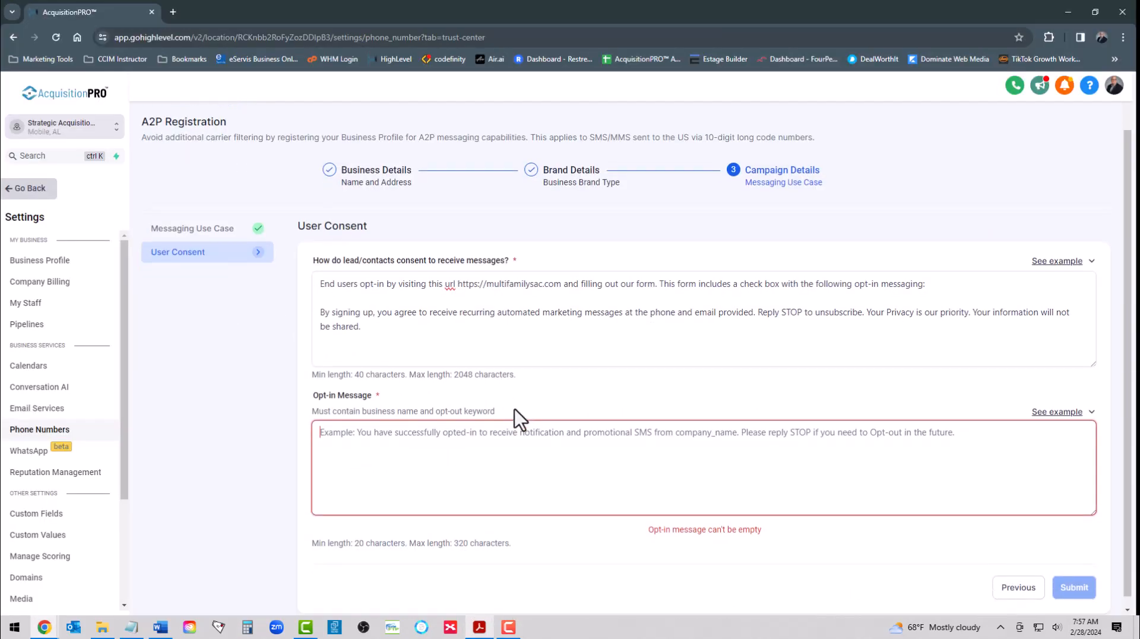
scroll(515, 410, up, 3)
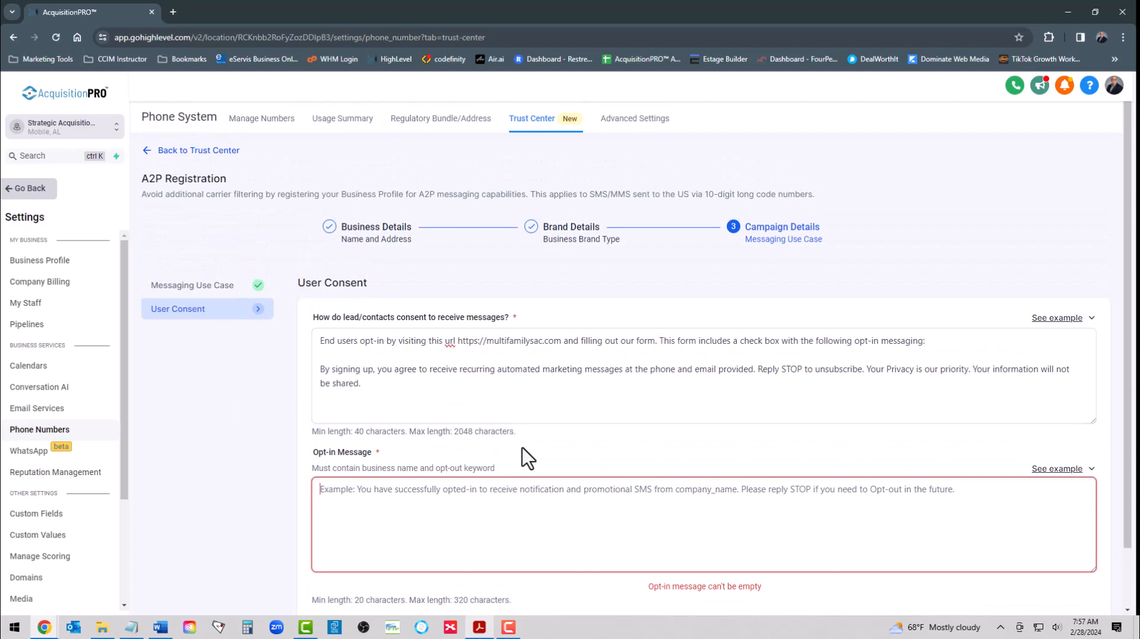
scroll(522, 446, down, 1)
click(353, 429)
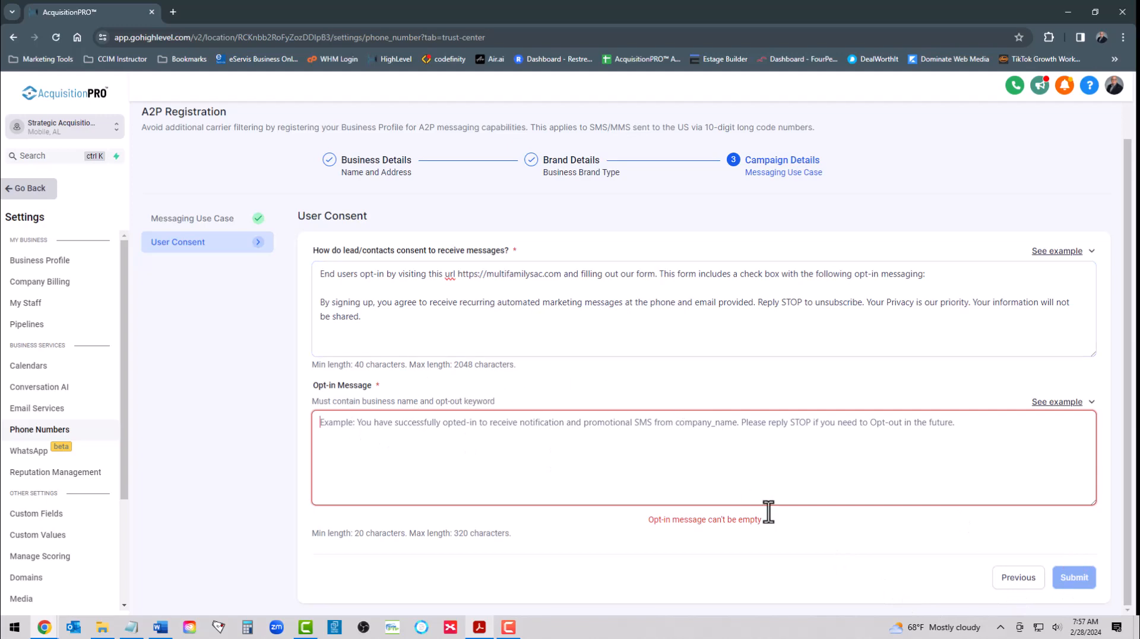
Step: Copy the "Welcome to {{location.name}}!" opt-in text from the guide in Acrobat into the Opt-in Message field in Chrome and submit the campaign
click(479, 627)
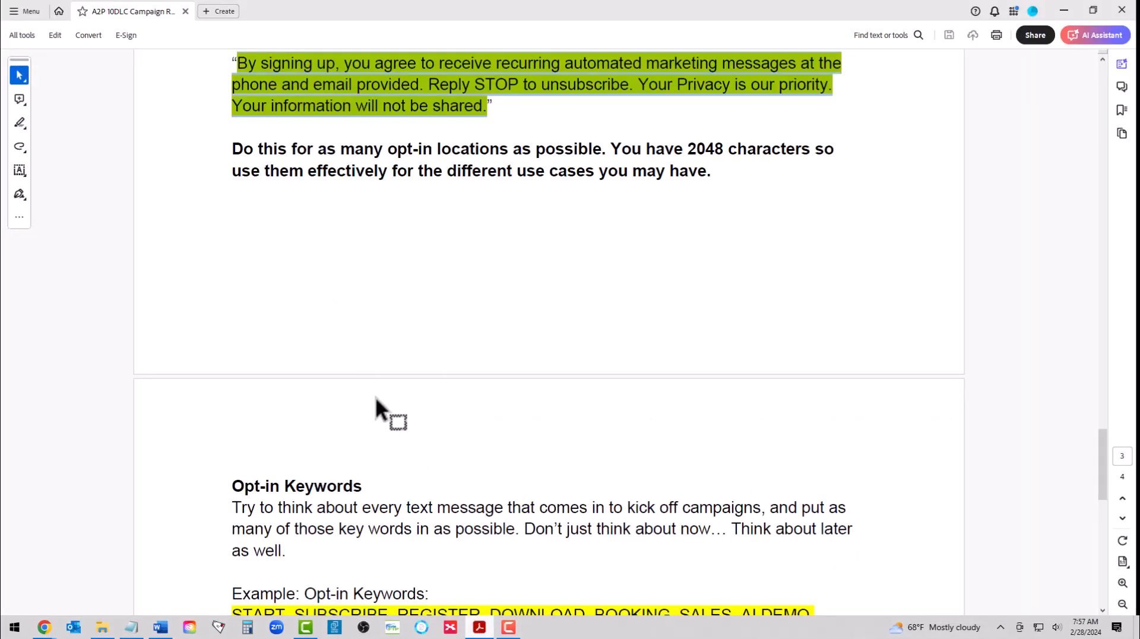
scroll(431, 390, down, 2)
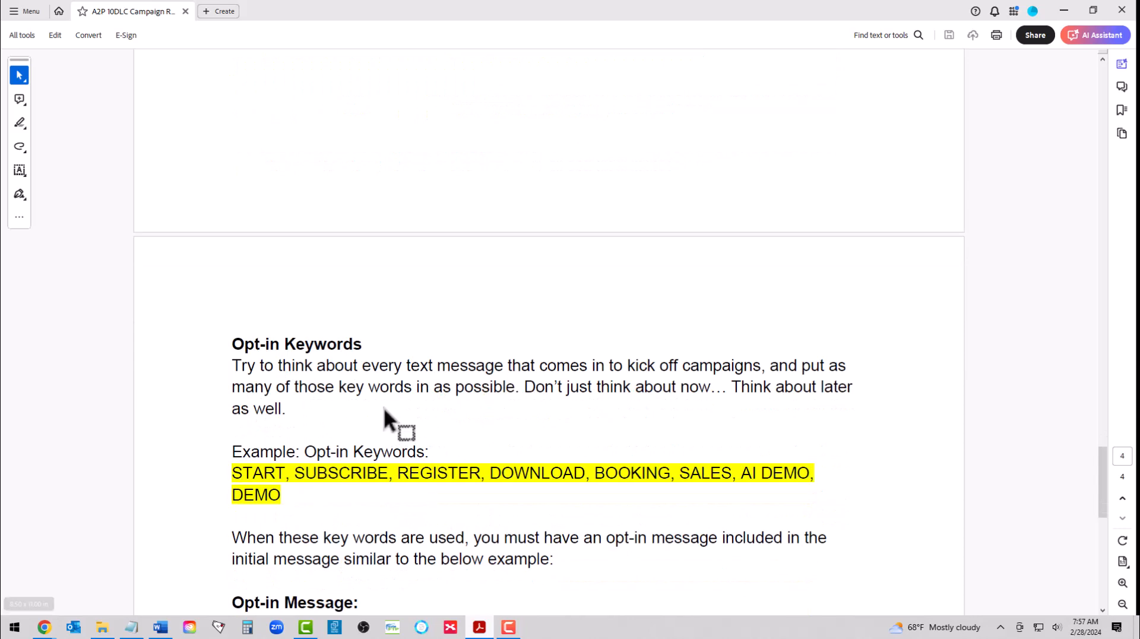
scroll(384, 407, down, 4)
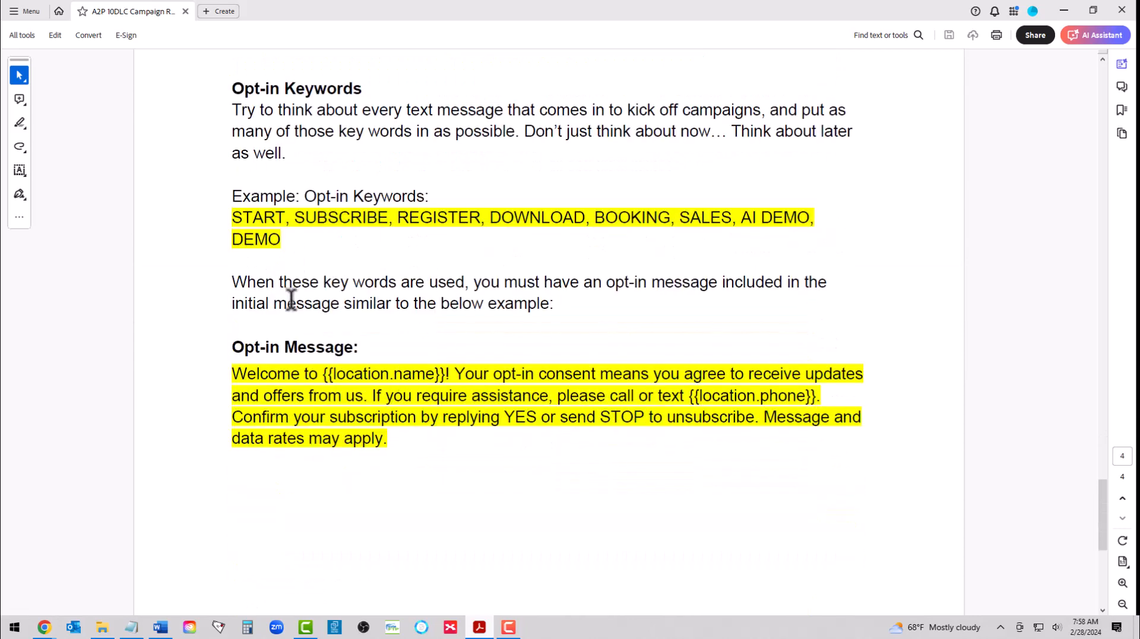
drag(236, 372, 385, 427)
key(ctrl+c)
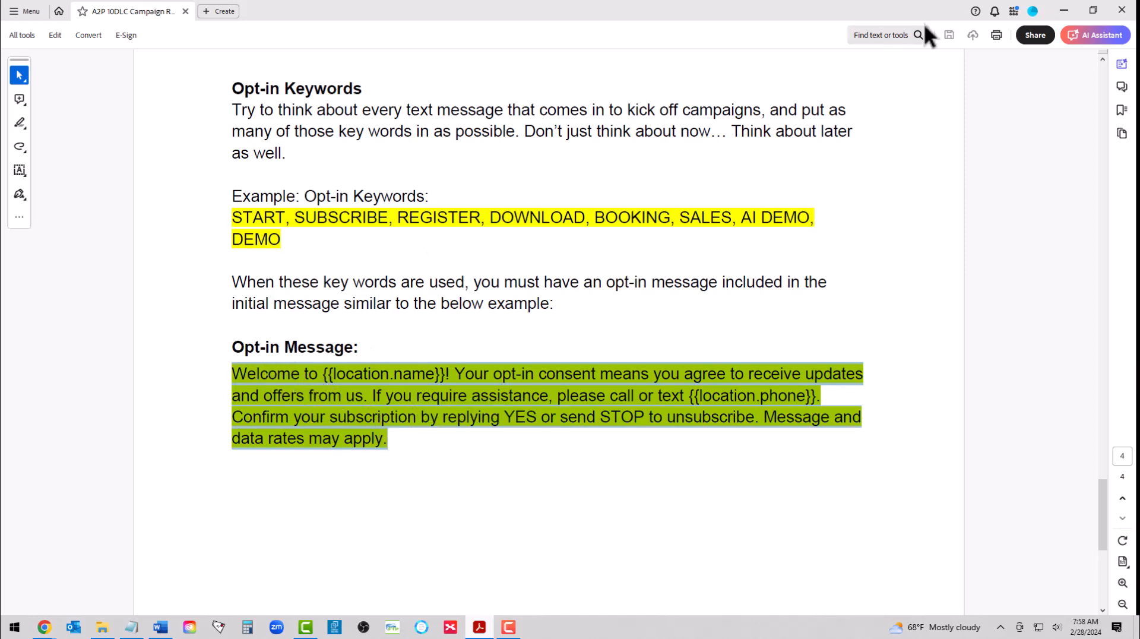
click(1063, 11)
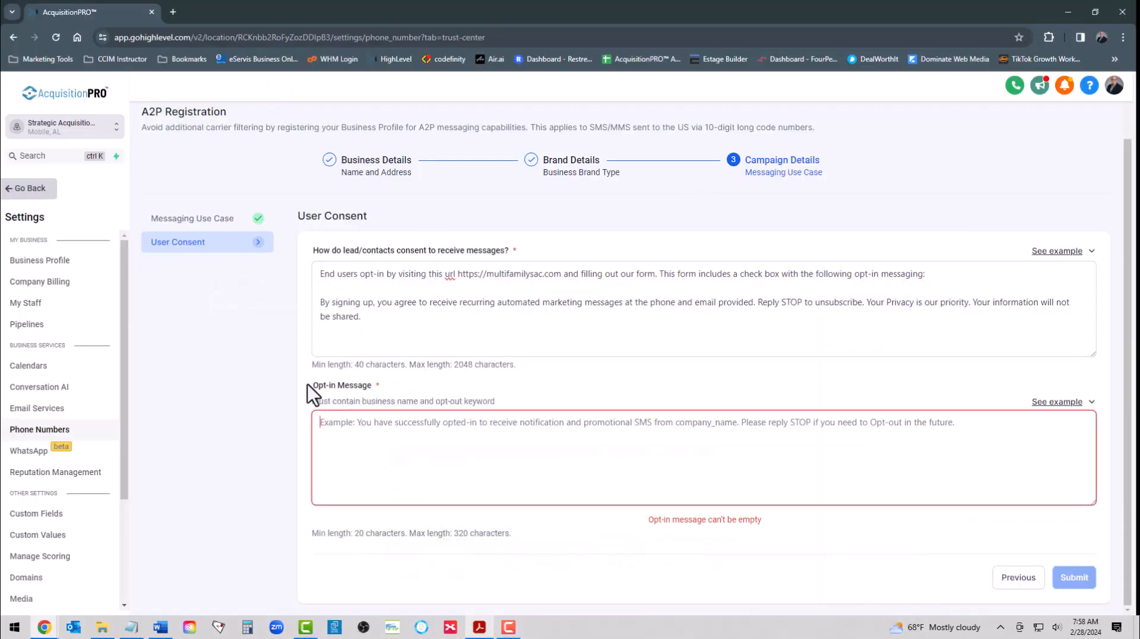
right_click(337, 430)
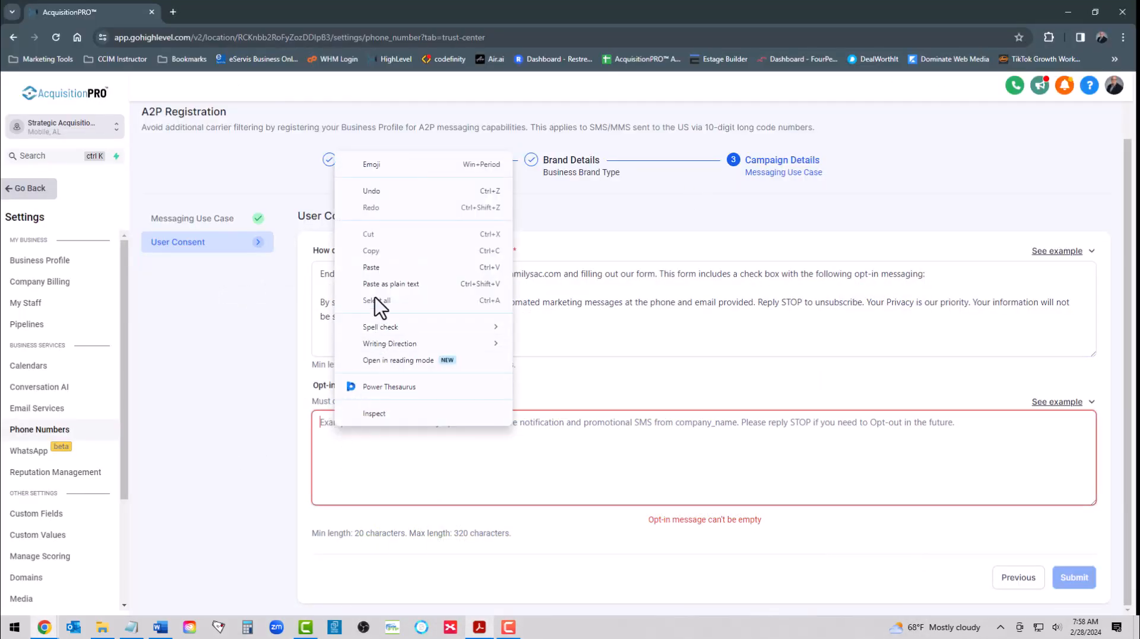
click(374, 272)
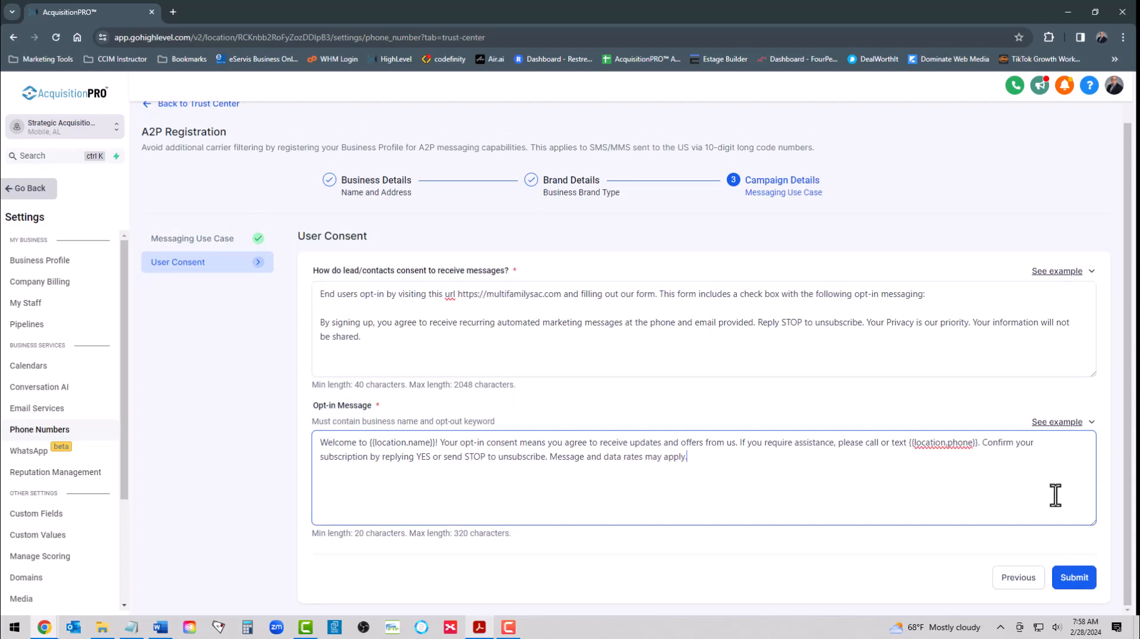
click(1075, 577)
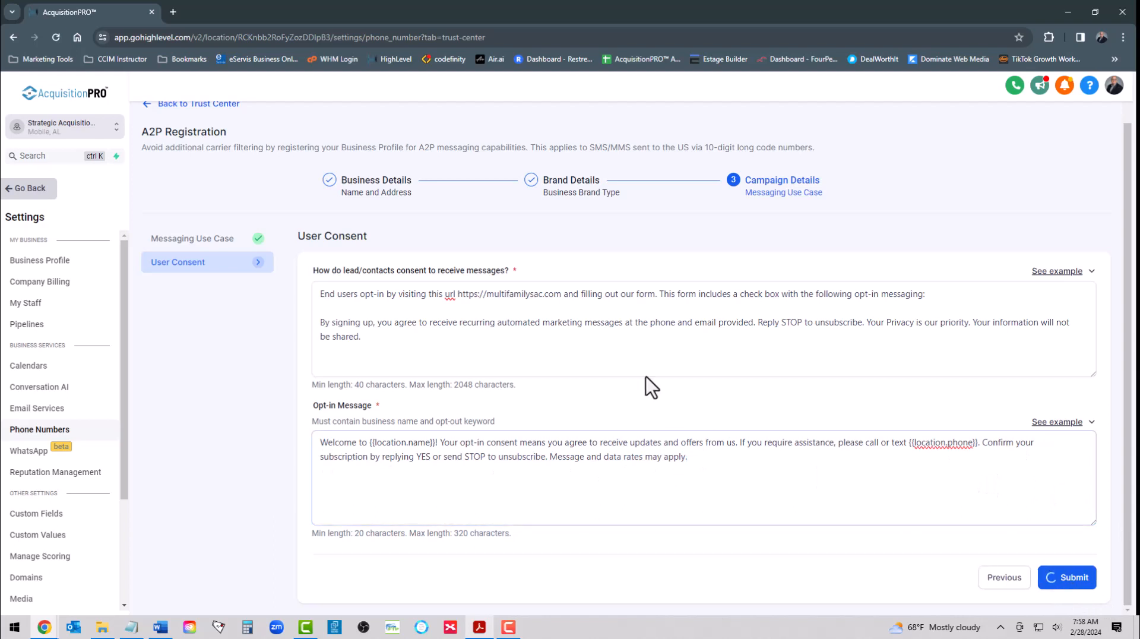